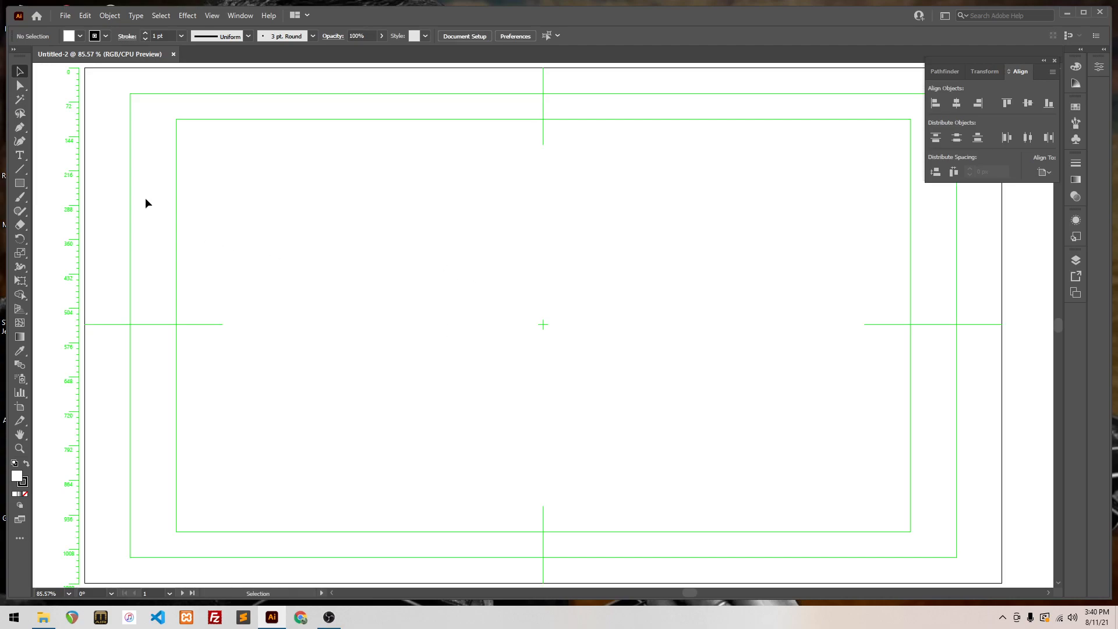
Step: Place a point text object in the upper-left part of the artboard and scale it up to about 217 pt
click(20, 155)
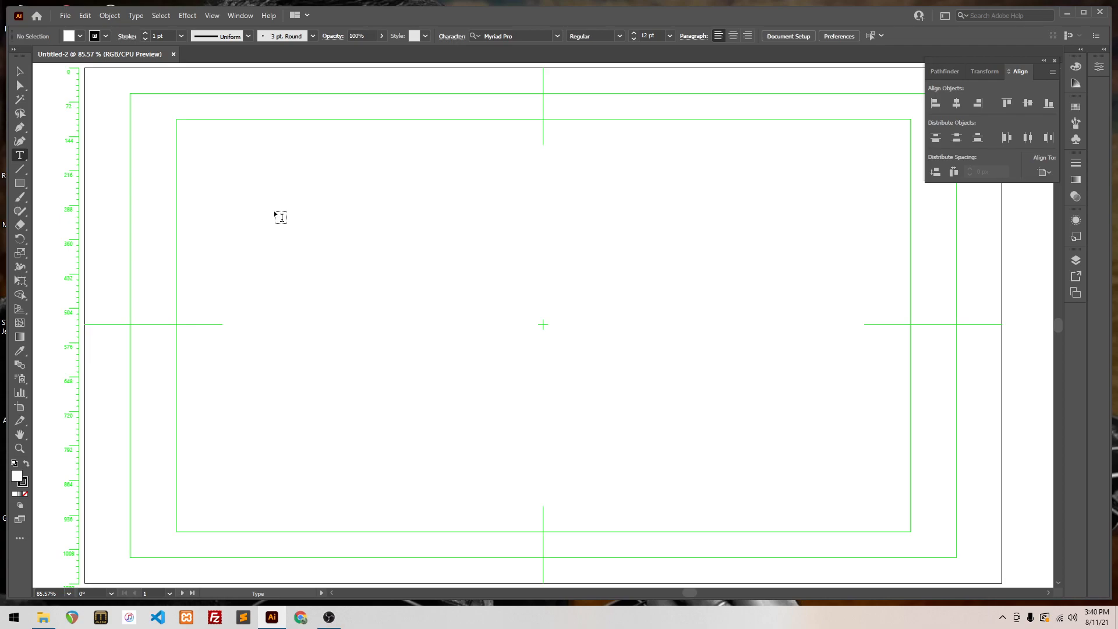
click(274, 210)
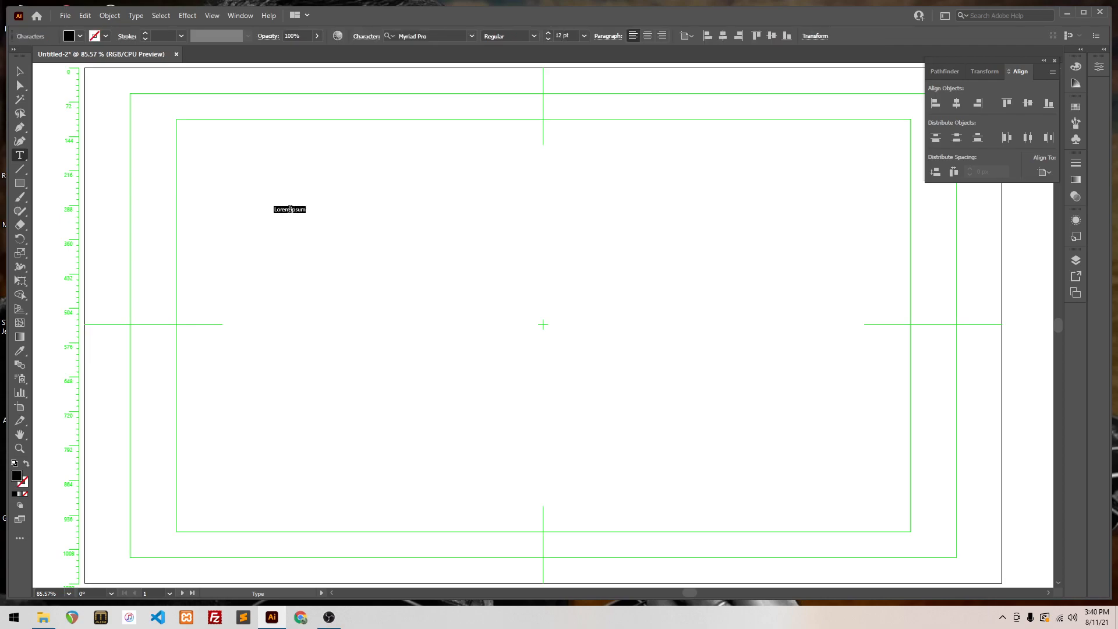
key(Escape)
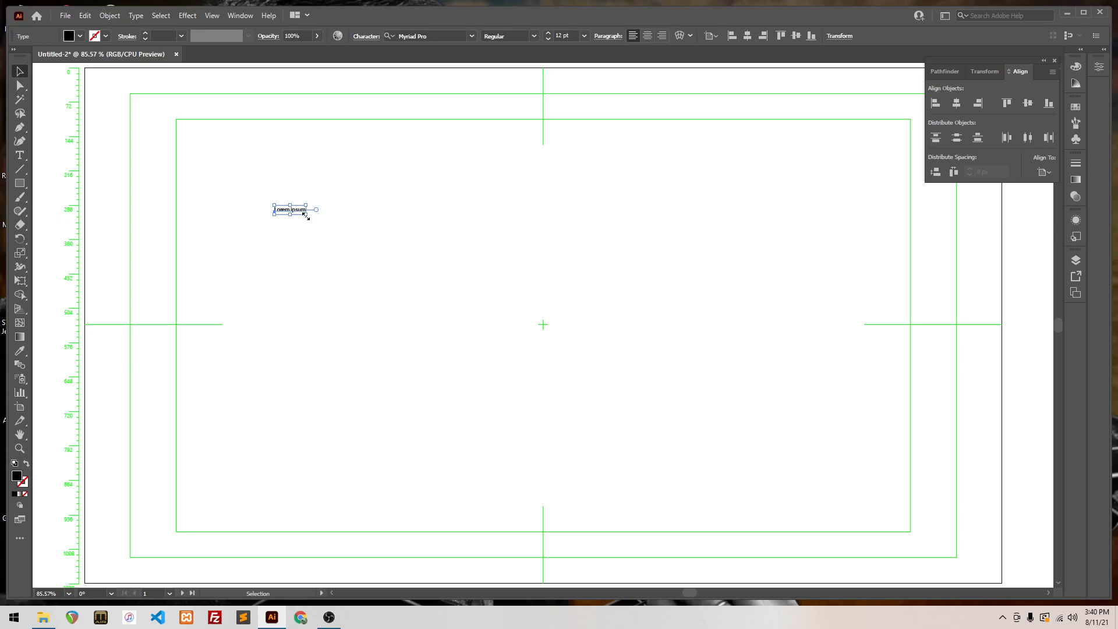
drag(303, 212, 843, 471)
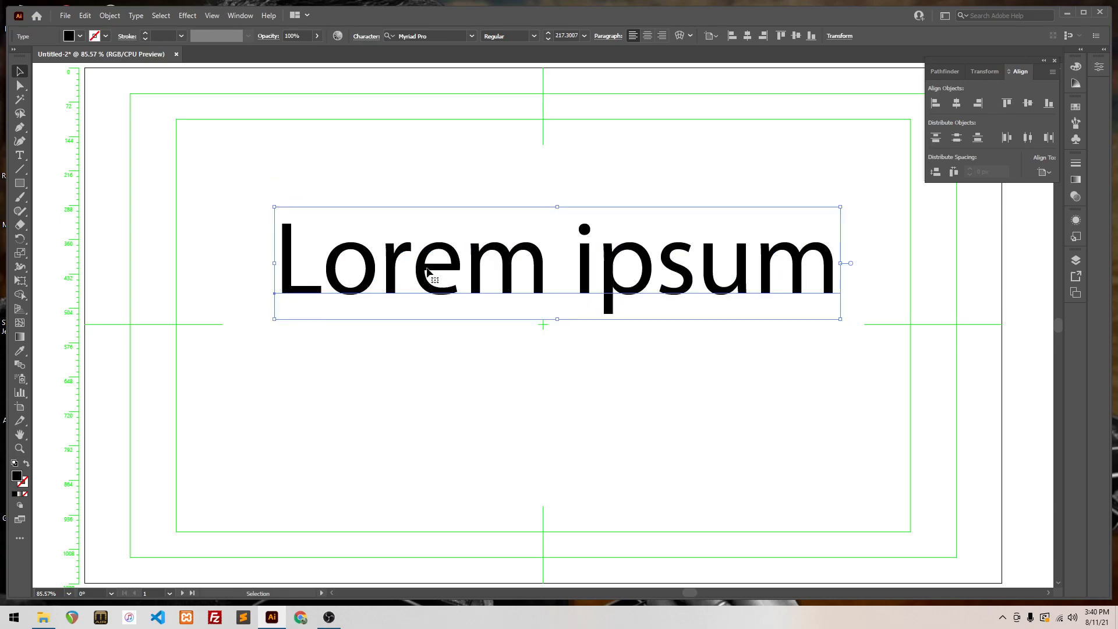
Step: Replace the placeholder text with "myJob"
key(t)
click(412, 256)
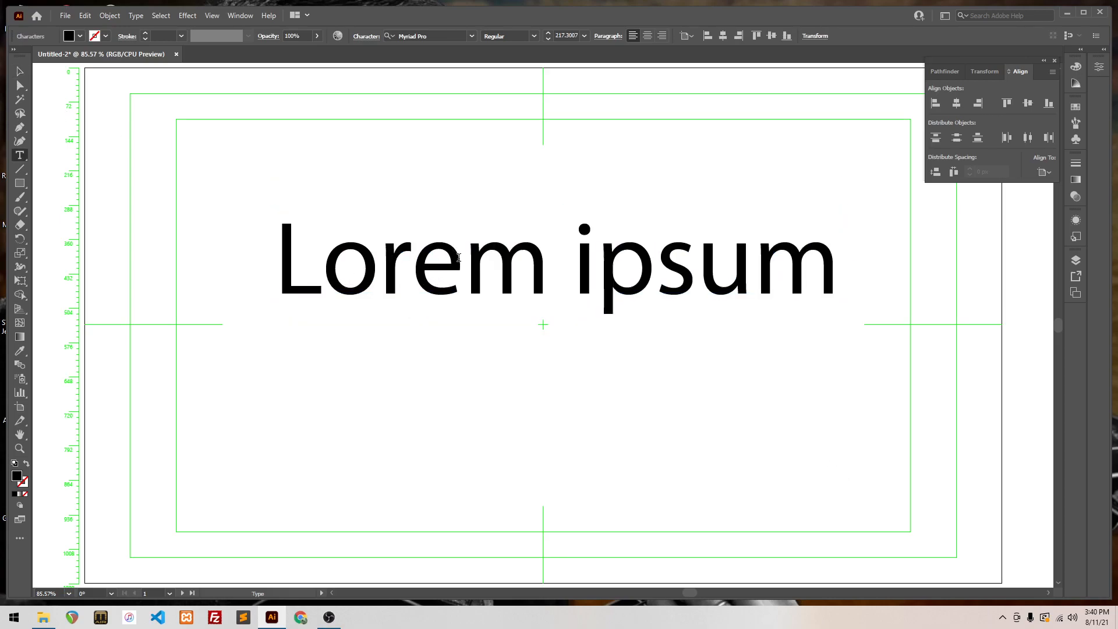
click(458, 257)
key(ctrl)
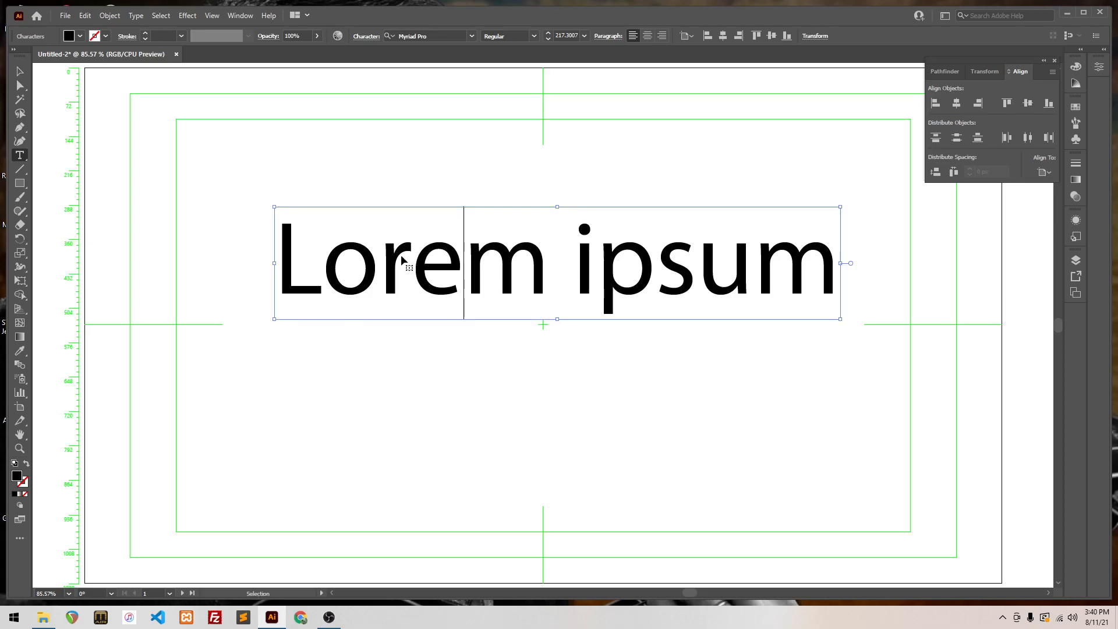
key(ctrl+a)
text(myJoa)
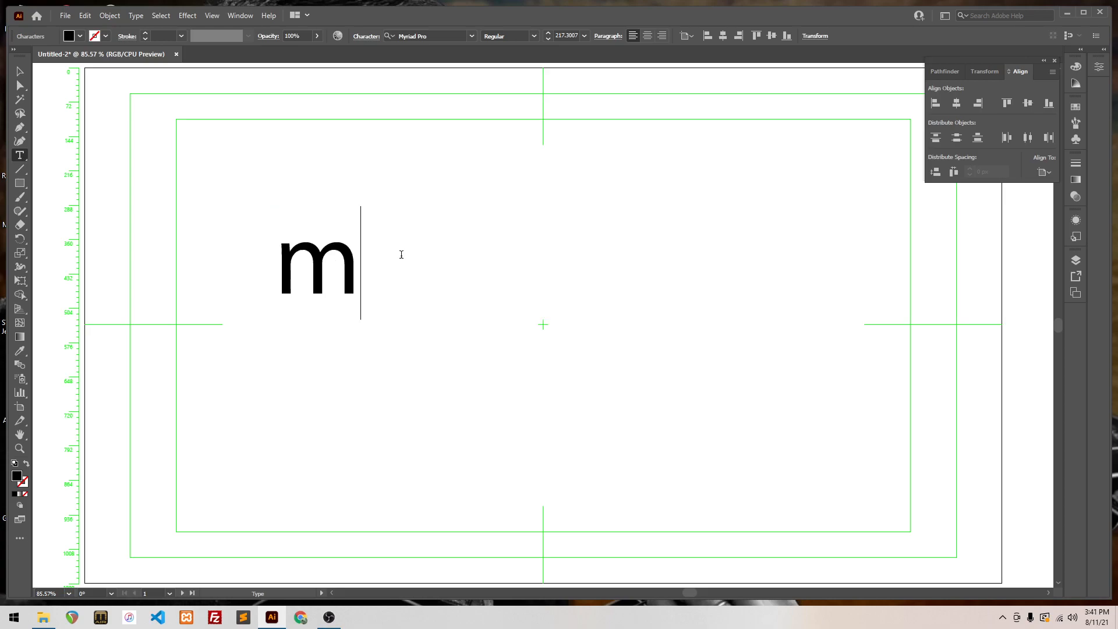
key(BackSpace)
text(b)
Step: Center the myJob text horizontally and vertically on the artboard and maximize the program window
click(19, 71)
drag(319, 263, 349, 263)
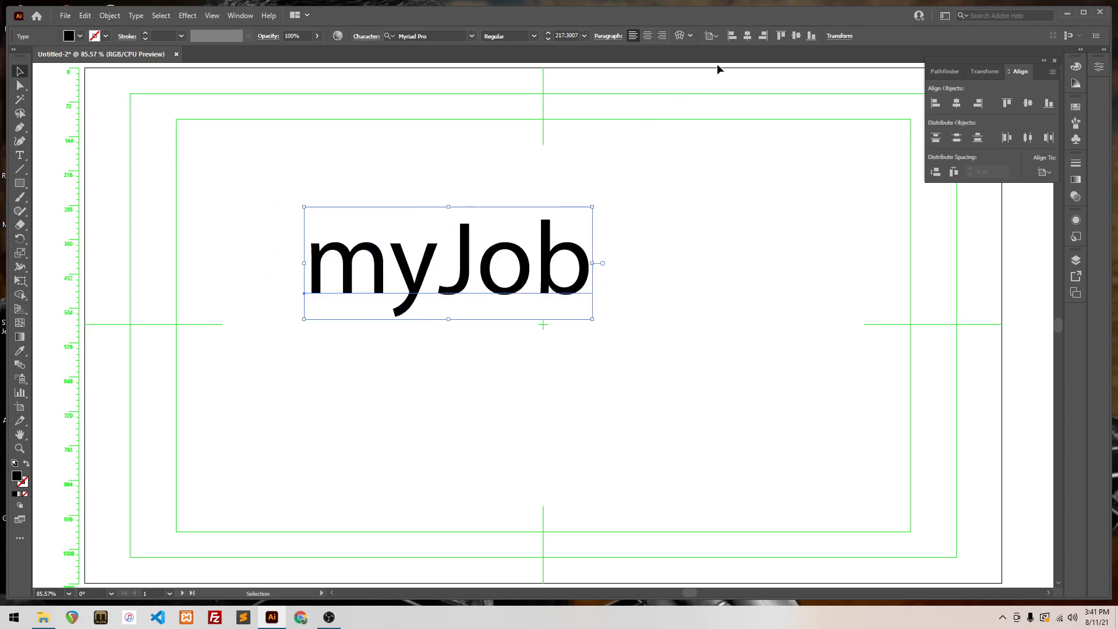
click(747, 35)
click(797, 37)
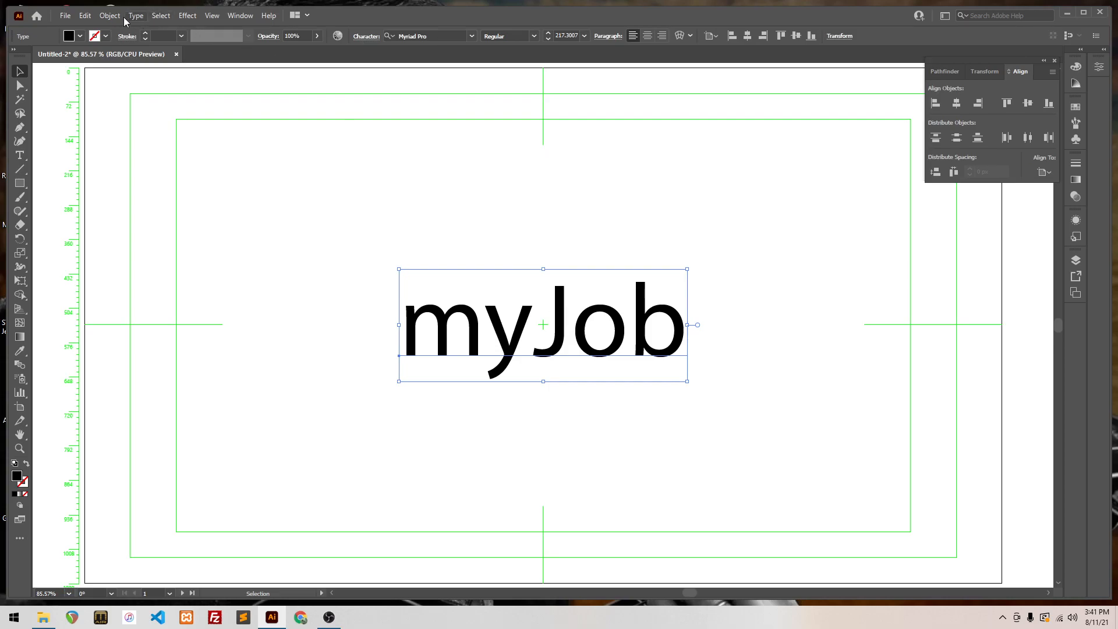
click(1083, 13)
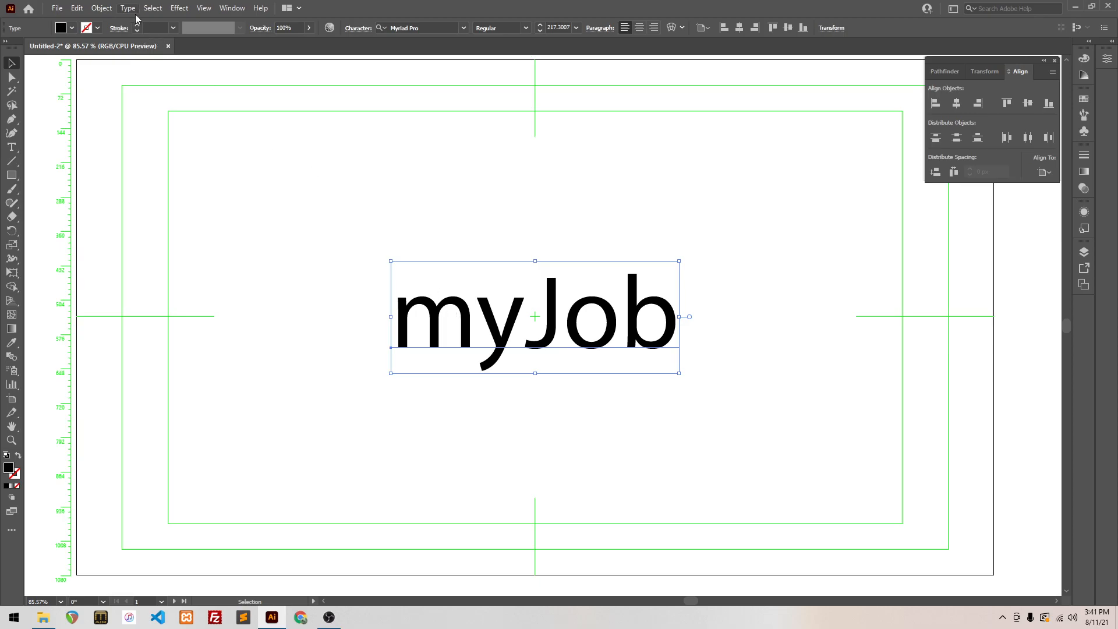
Step: Expand the myJob text with Object and Fill enabled, and ungroup the resulting letter shapes
click(104, 9)
click(126, 147)
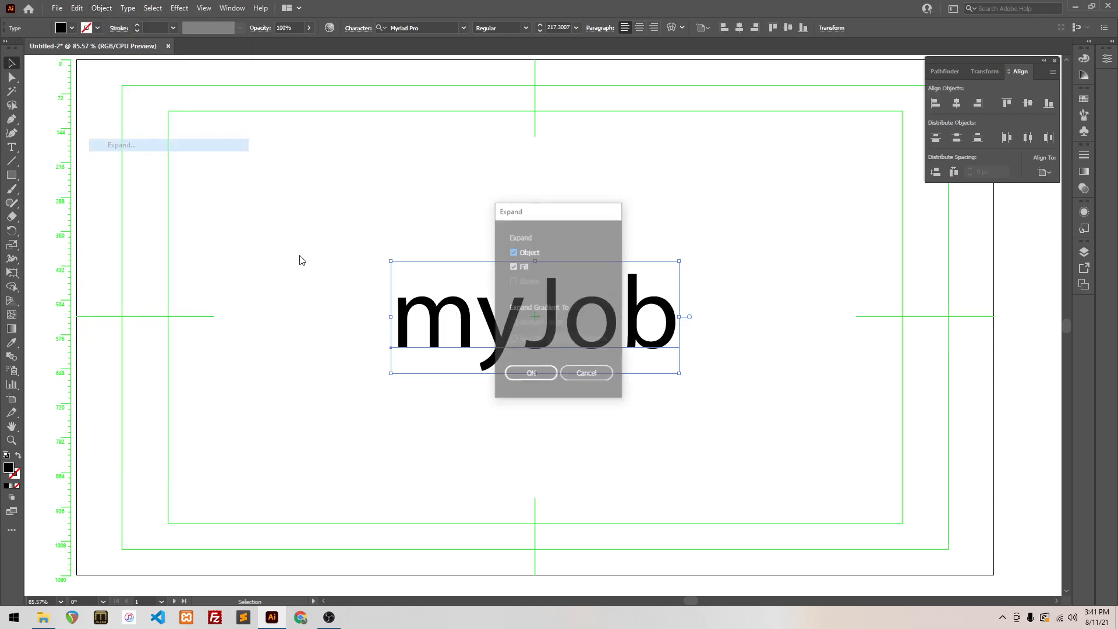
click(526, 379)
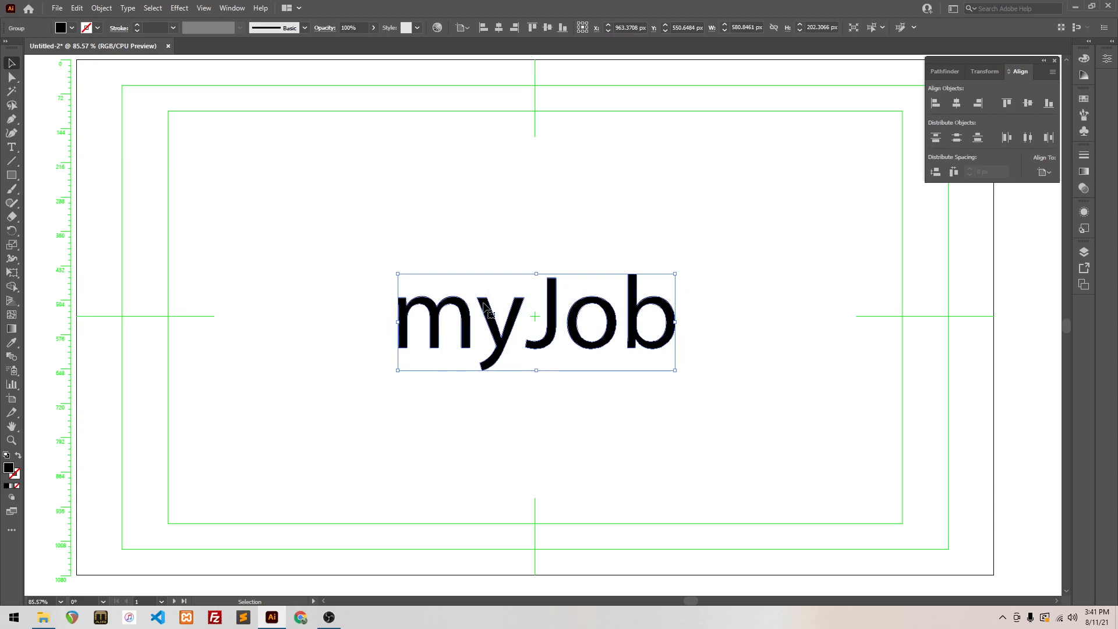
right_click(466, 330)
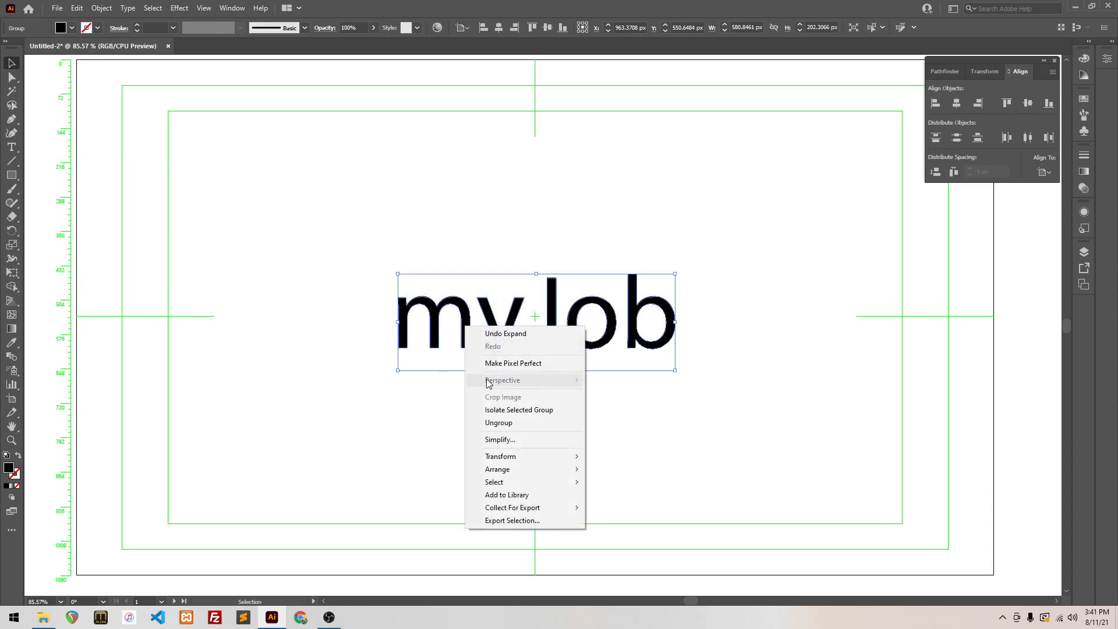
click(492, 426)
click(502, 408)
Step: Examine the separate letters and their anchor points, isolating the letter m briefly, and reselect all the letters
click(498, 329)
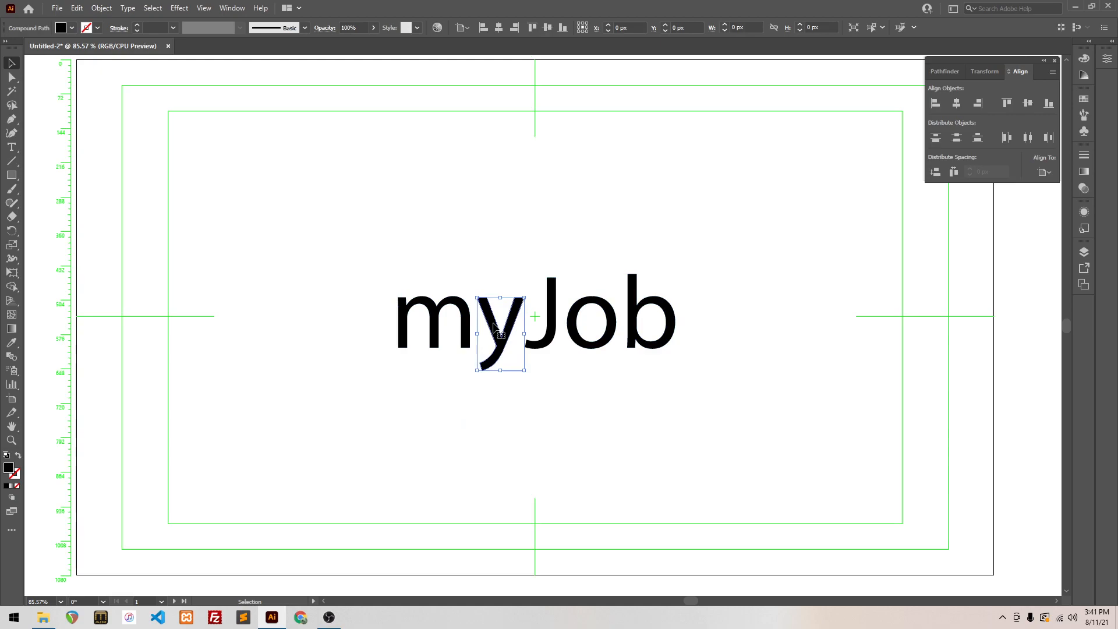
click(448, 305)
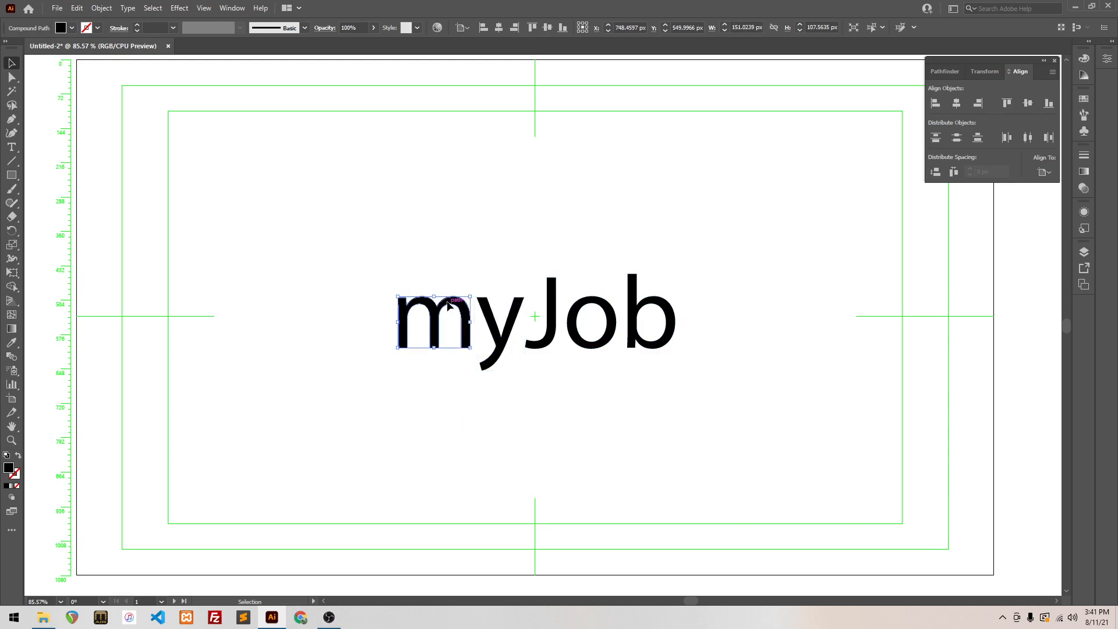
double_click(448, 305)
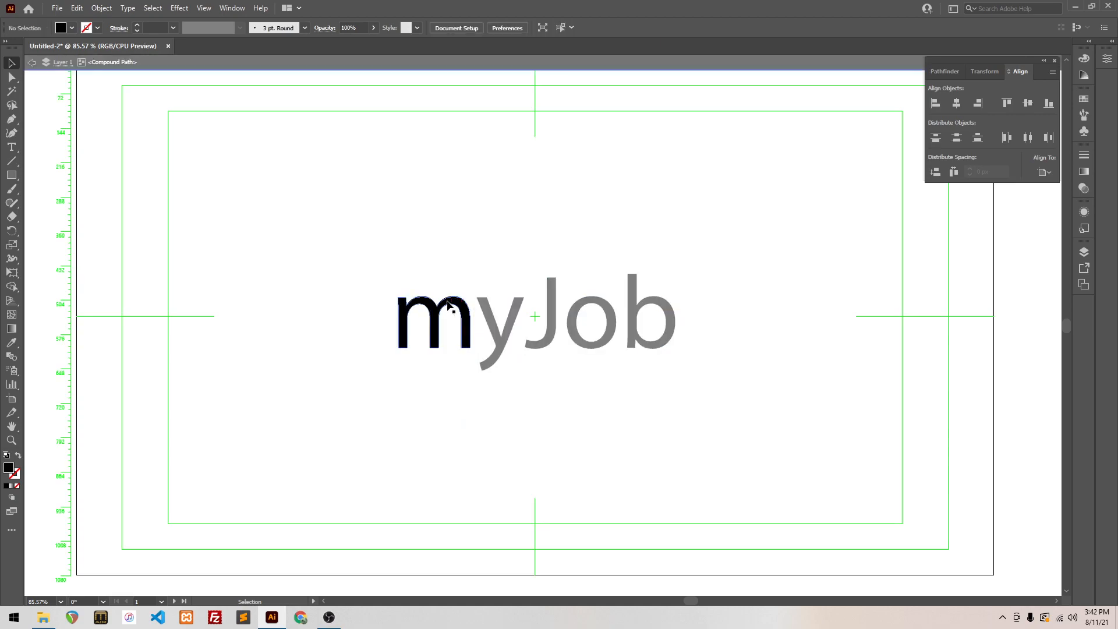
double_click(435, 238)
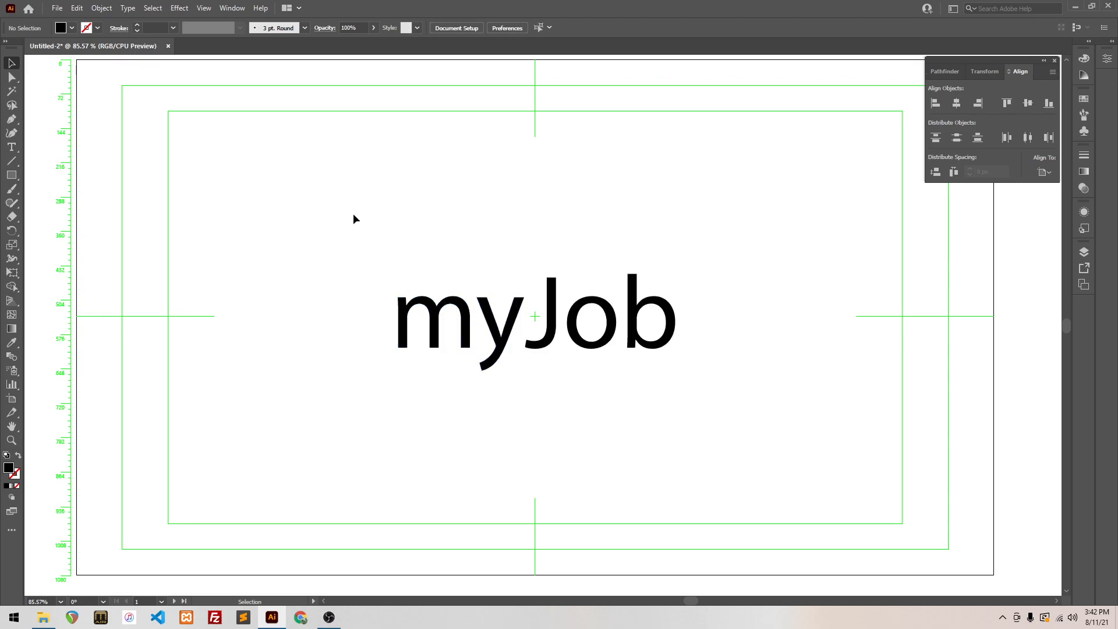
drag(354, 222, 372, 250)
click(692, 407)
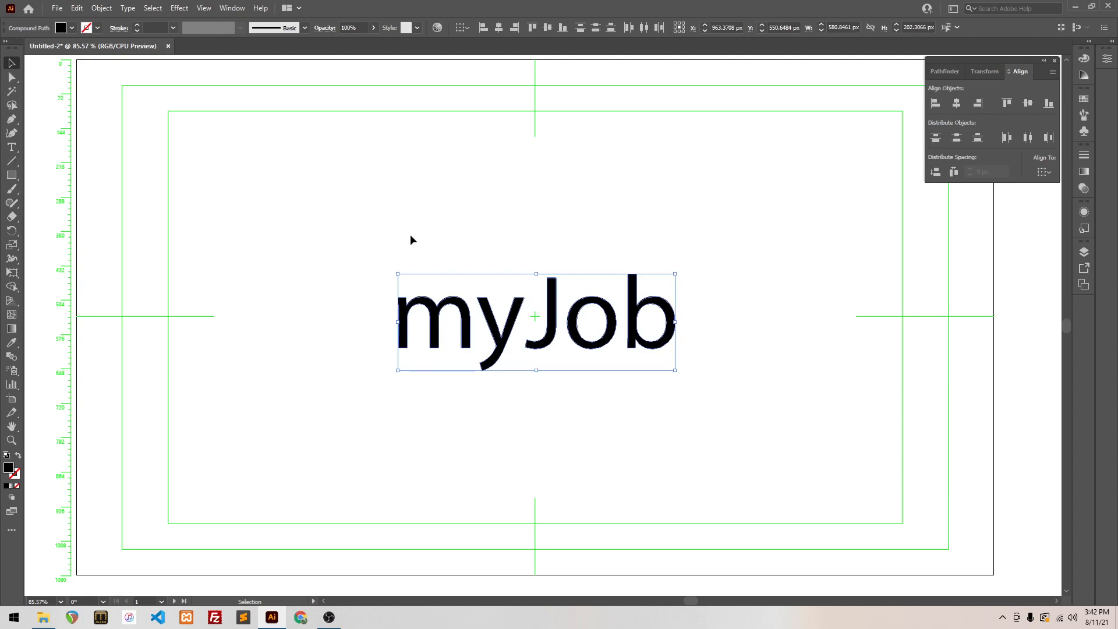
key(a)
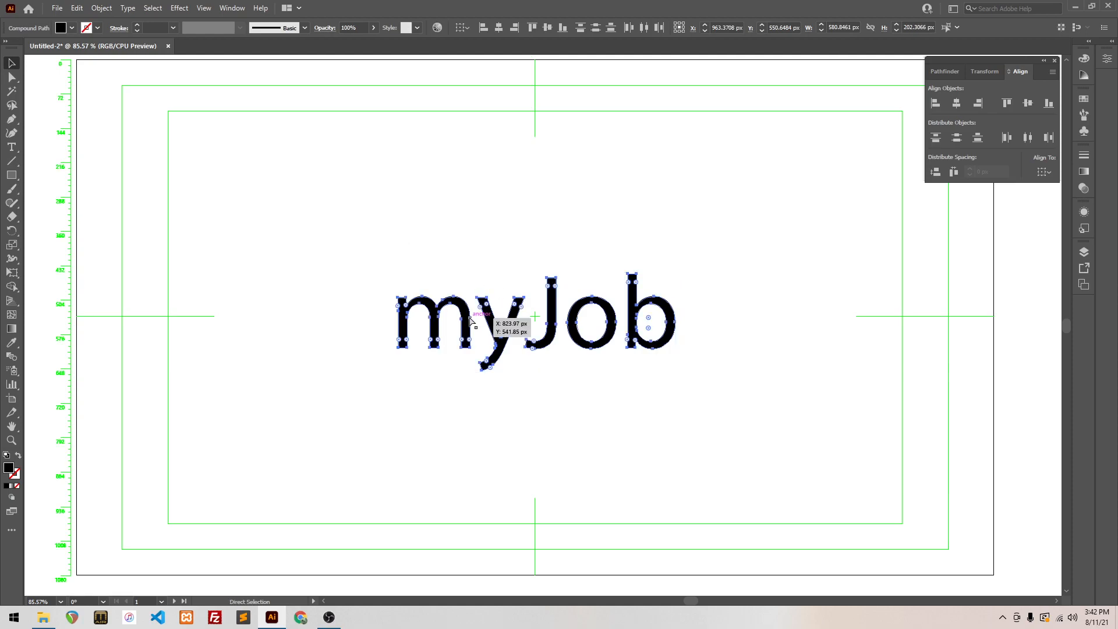
drag(337, 227, 731, 431)
key(v)
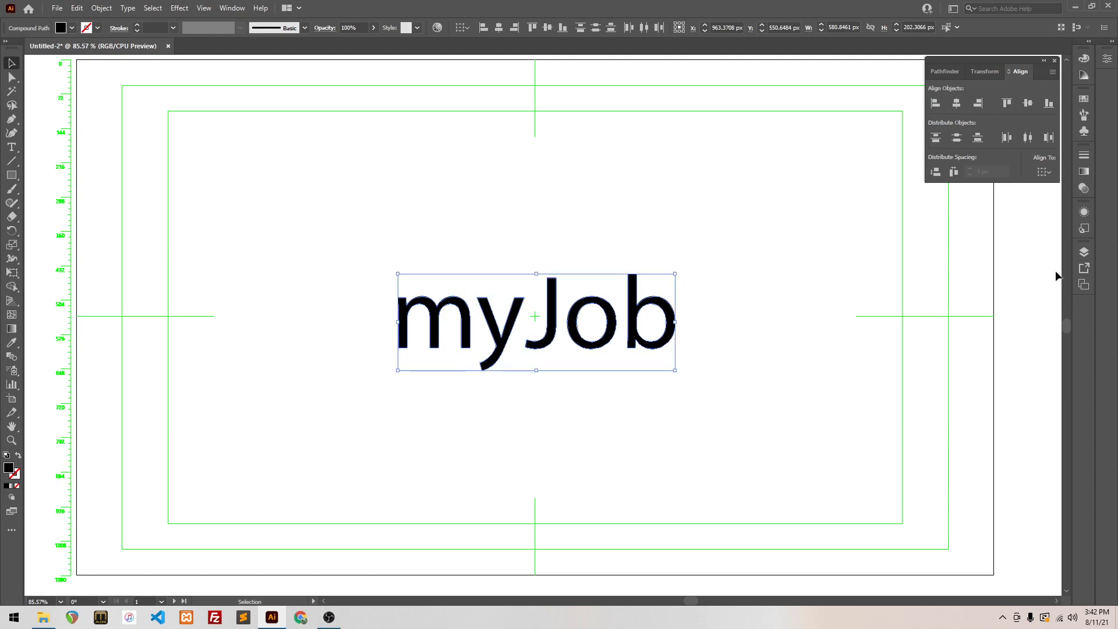
Step: Rename the layer holding the letters as "Main Text"
click(1084, 252)
double_click(987, 265)
text(Black)
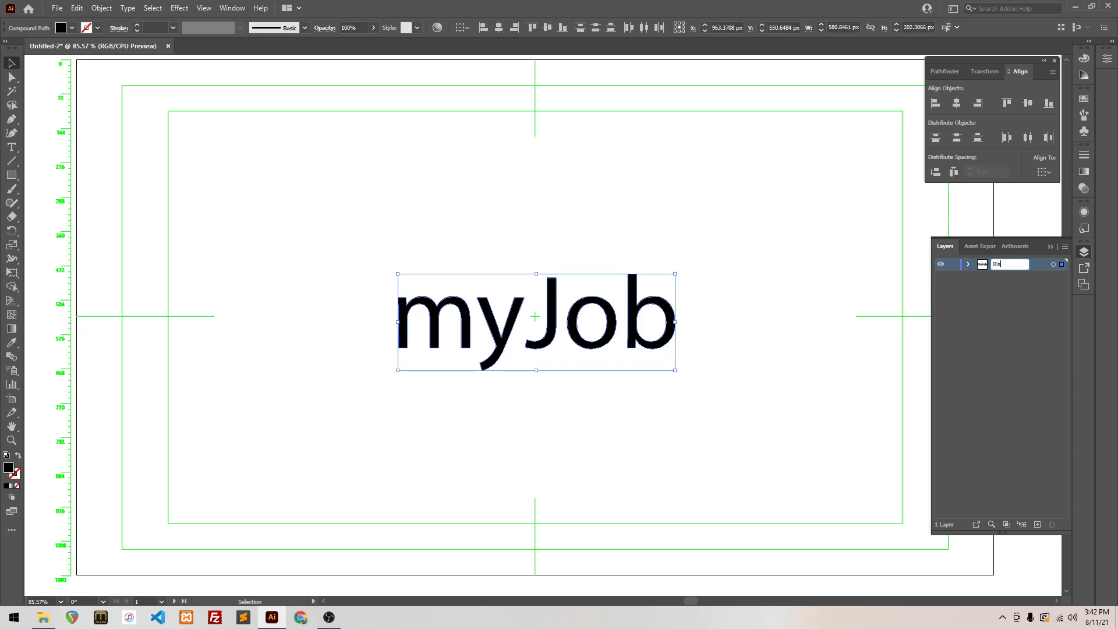
text(Main Text)
key(Return)
Step: Create a new layer named "Shadow" and move it below the Main Text layer
click(1036, 526)
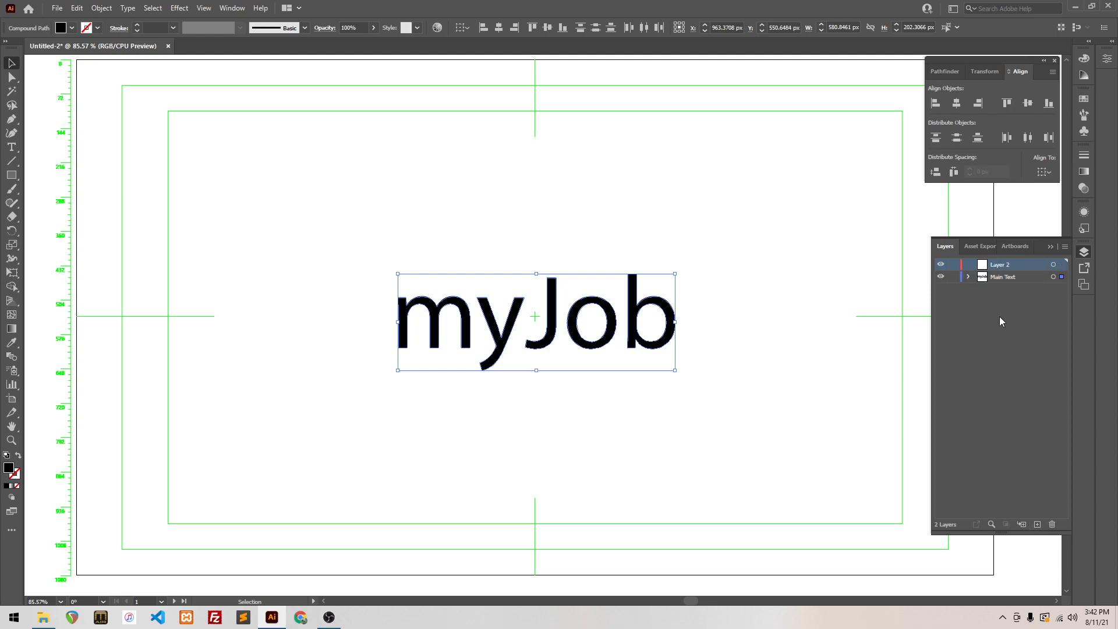
double_click(995, 265)
text(Shadow)
key(Return)
drag(999, 265, 997, 283)
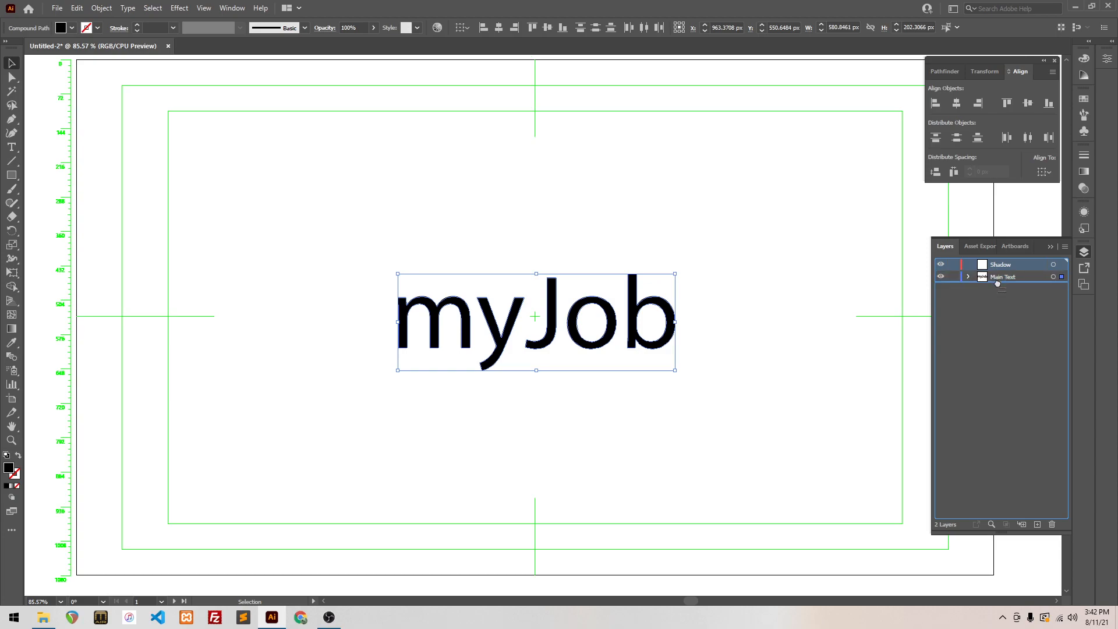
drag(997, 284, 997, 276)
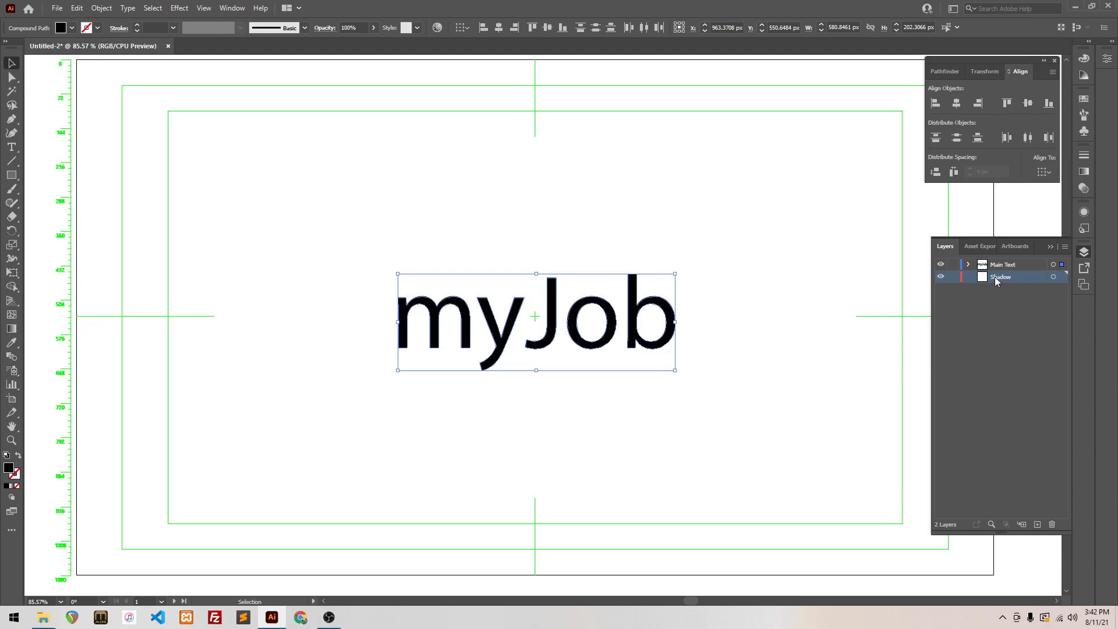
Step: Paste a copy of the myJob letters in back, onto the Shadow layer
key(ctrl+b)
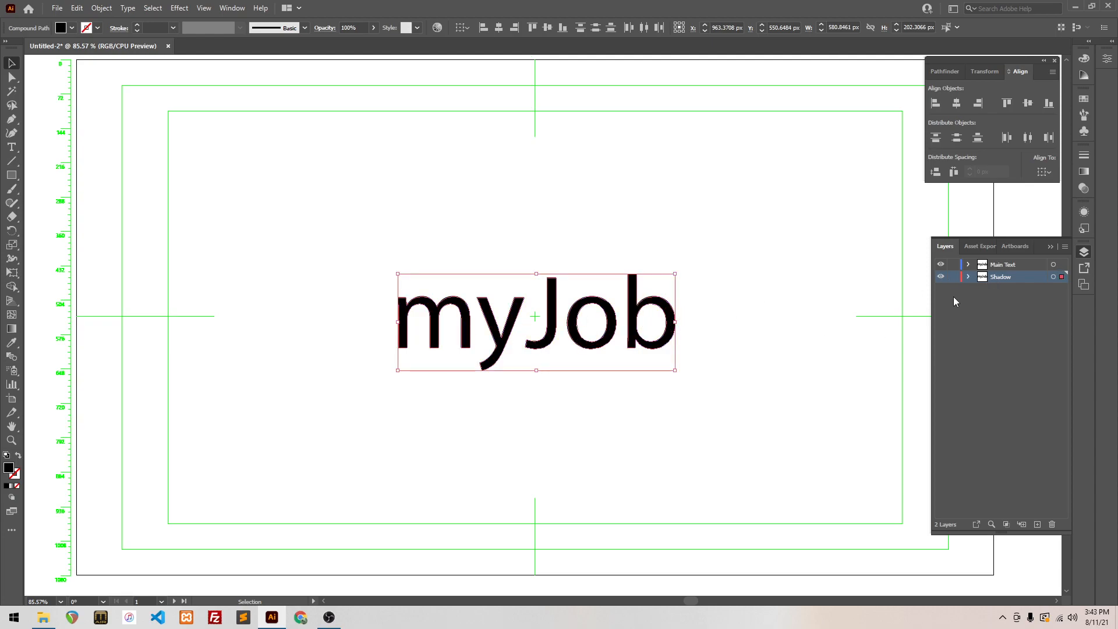
click(990, 265)
click(982, 278)
click(984, 265)
click(984, 277)
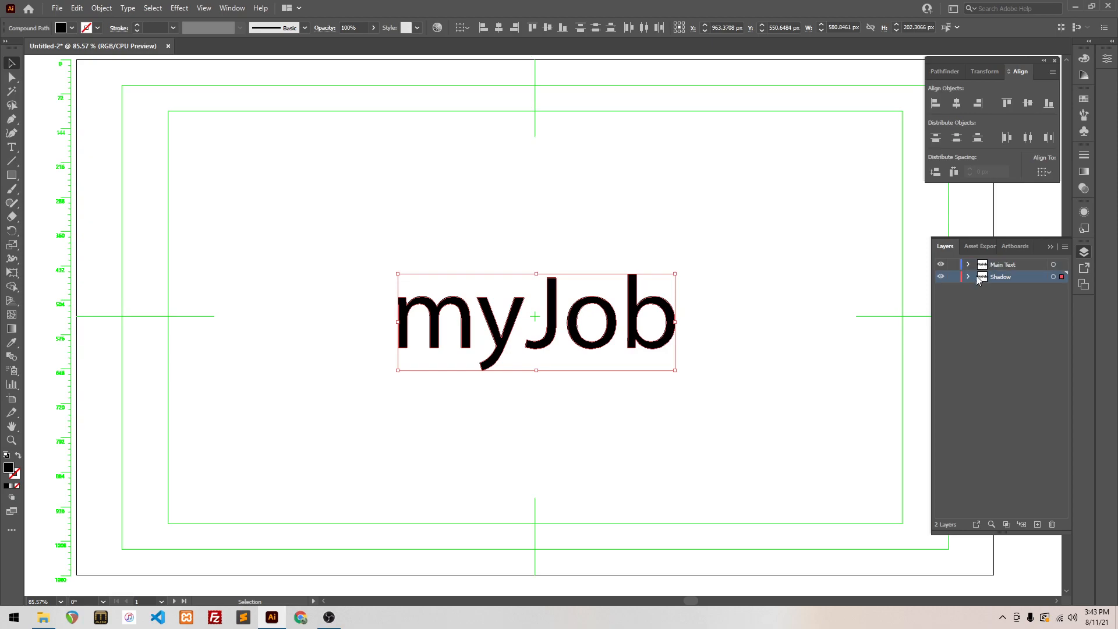
Step: Hide the Main Text layer, keeping the Shadow layer visible and active
click(941, 276)
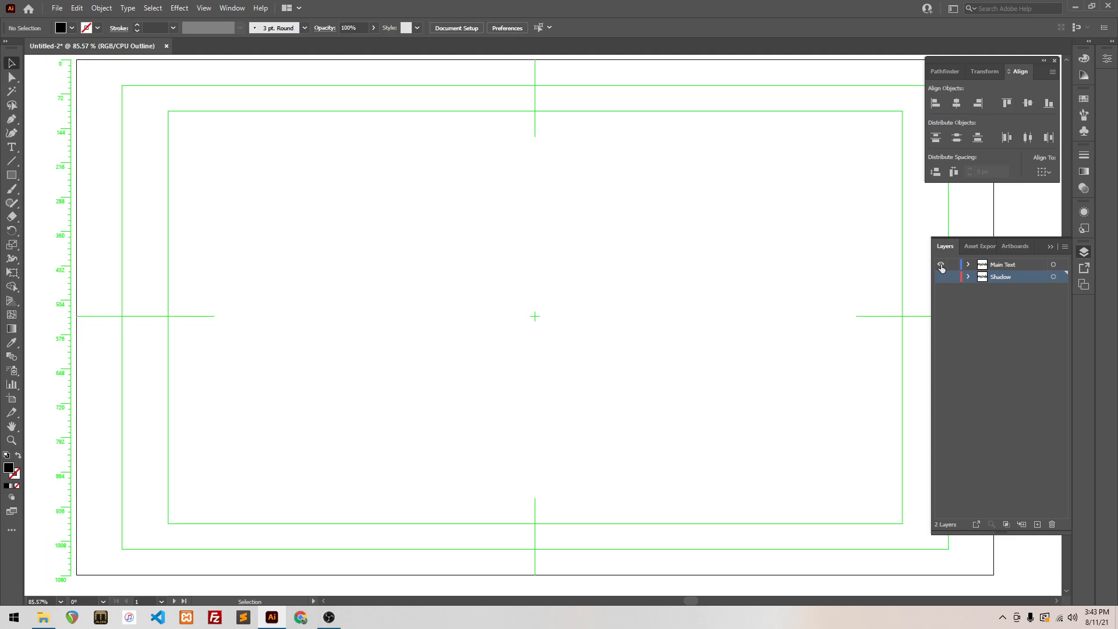
click(941, 266)
click(939, 278)
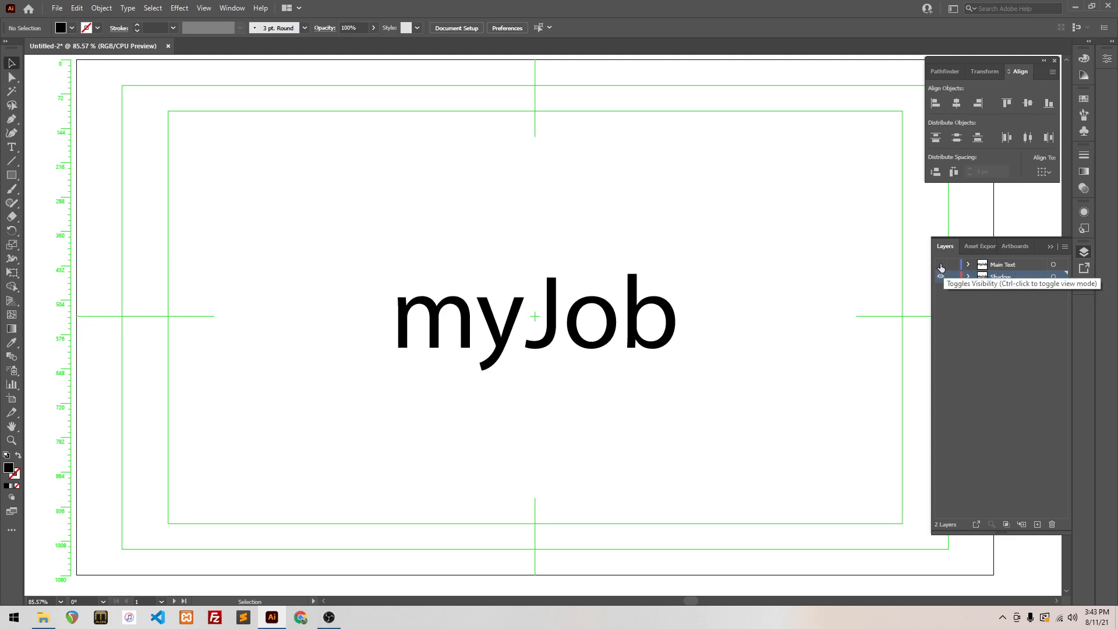
click(991, 267)
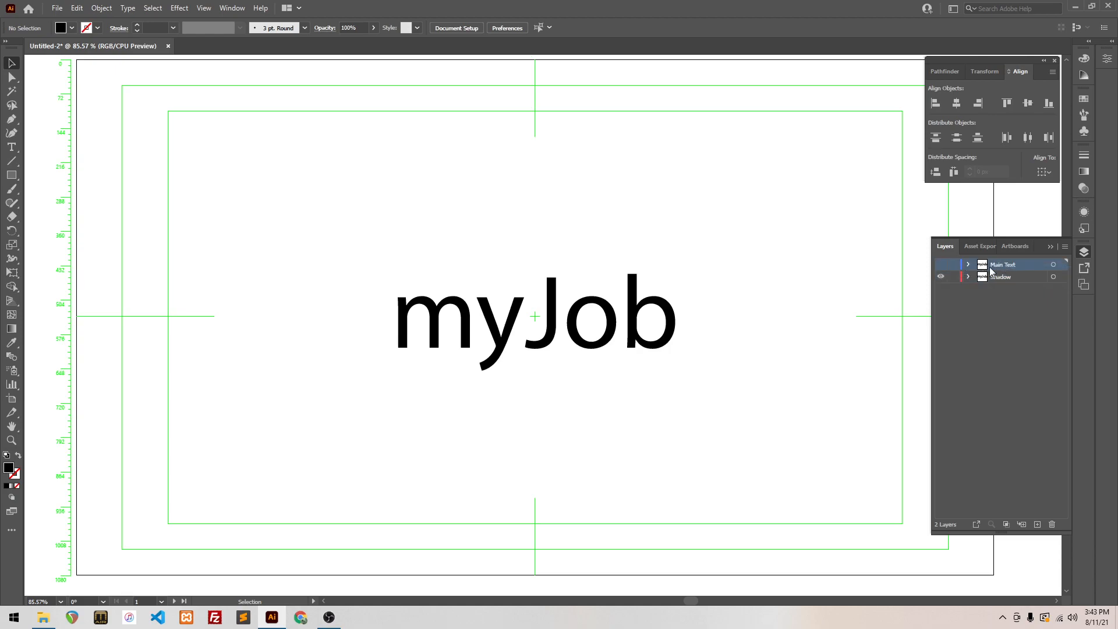
click(996, 278)
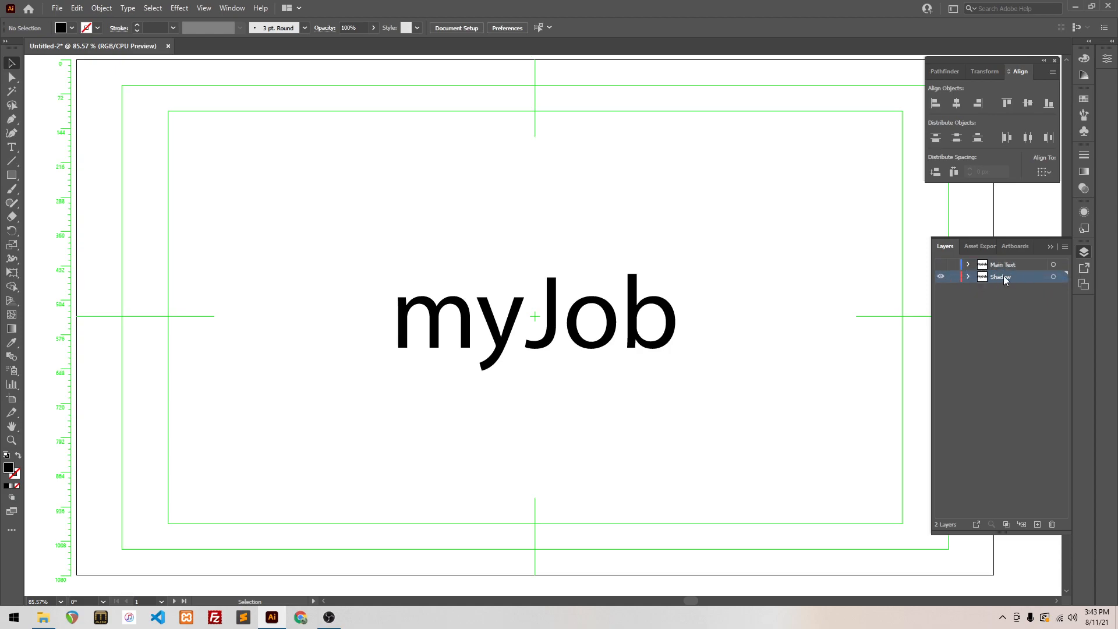
click(180, 9)
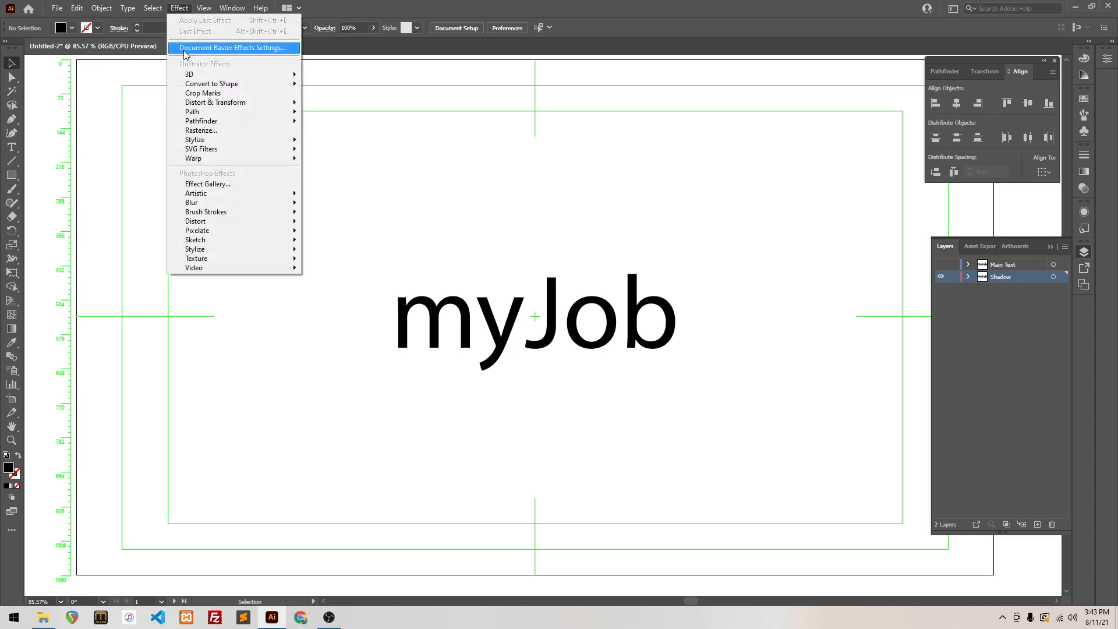
mouse_move(199, 204)
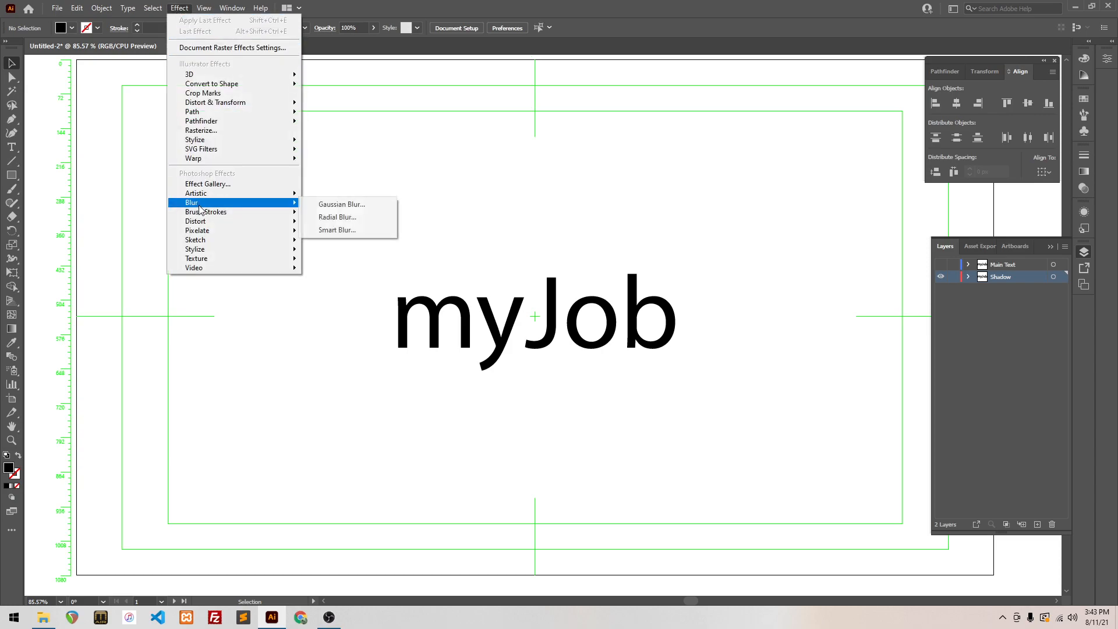
click(348, 205)
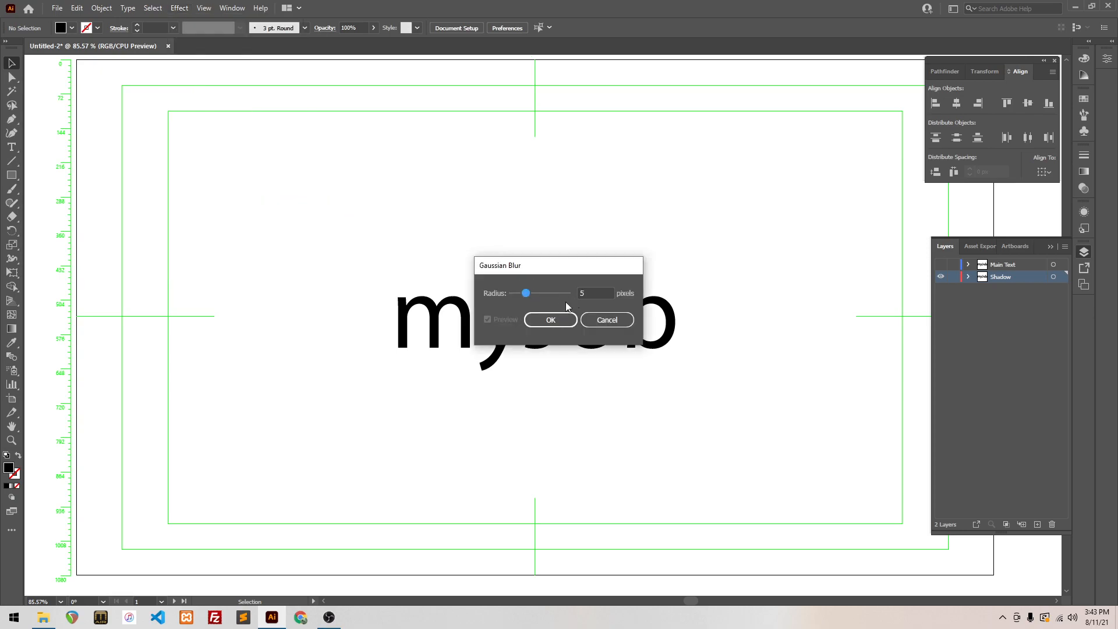
click(601, 324)
Step: Apply a Gaussian Blur with a 5-pixel radius to all the myJob letters on the Shadow layer
drag(346, 235, 746, 441)
click(182, 10)
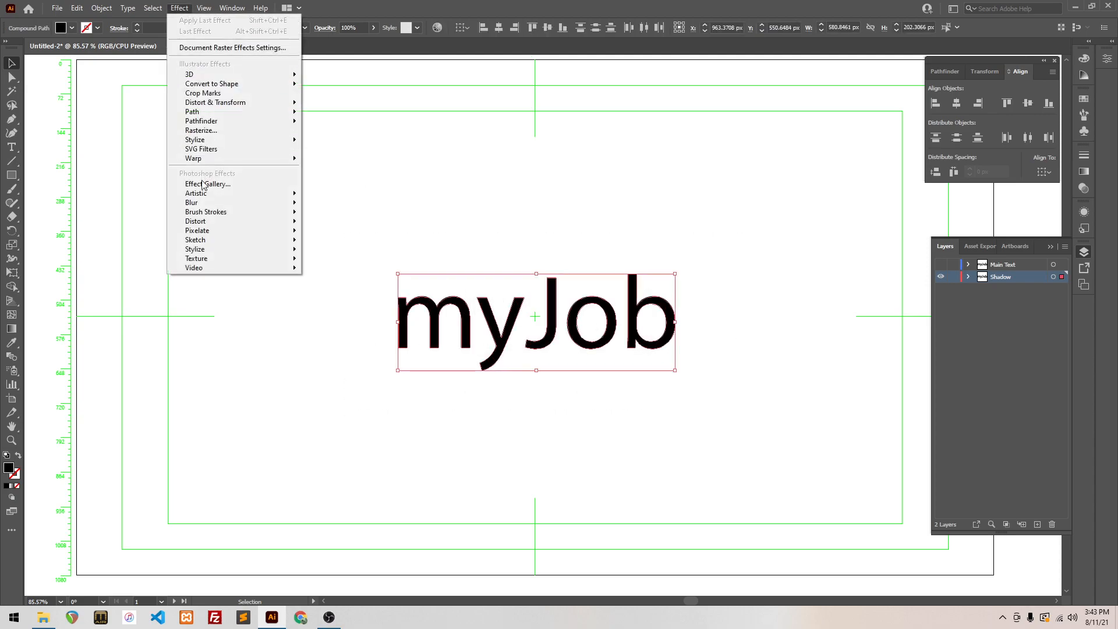
mouse_move(204, 207)
click(340, 204)
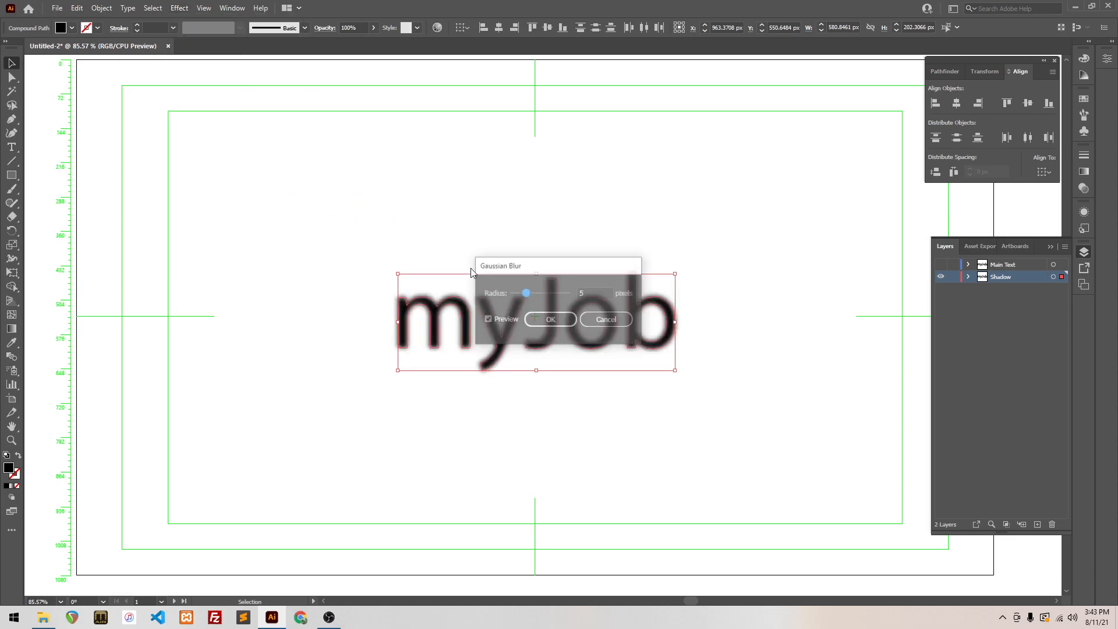
drag(556, 270, 597, 169)
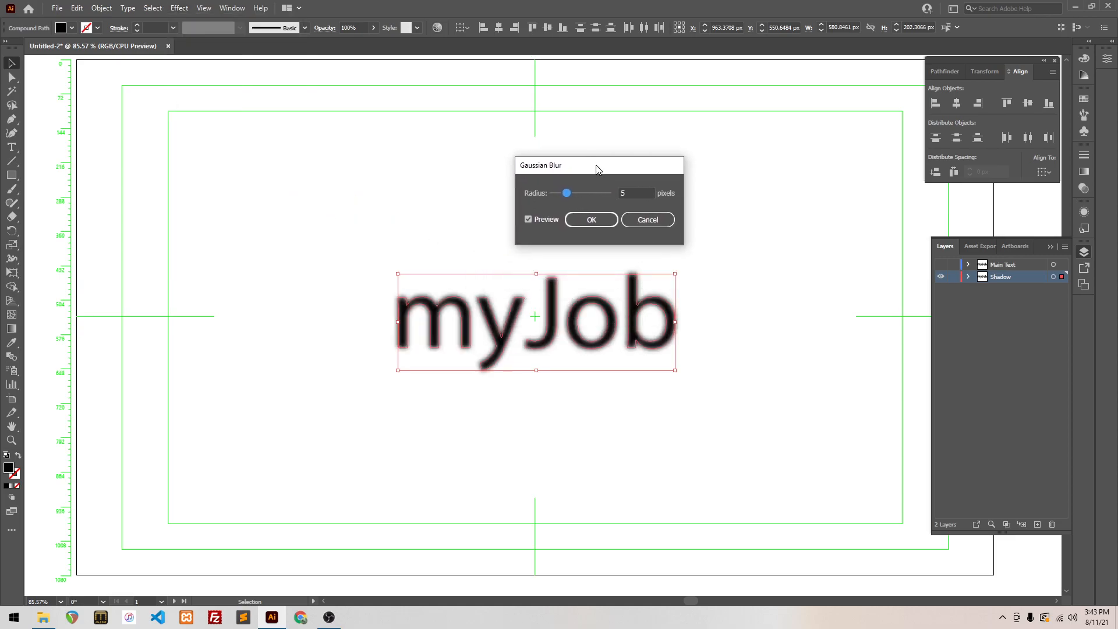
click(585, 220)
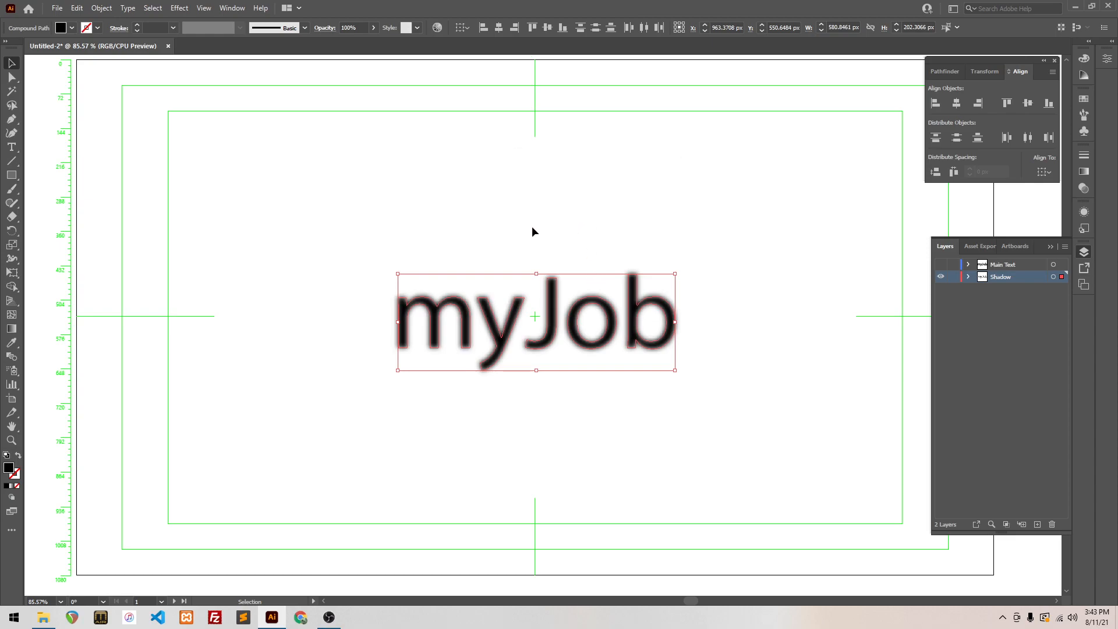
Step: Reduce the opacity of the blurred myJob letters to 50%
click(438, 223)
drag(350, 217, 702, 425)
key(a)
key(v)
click(373, 26)
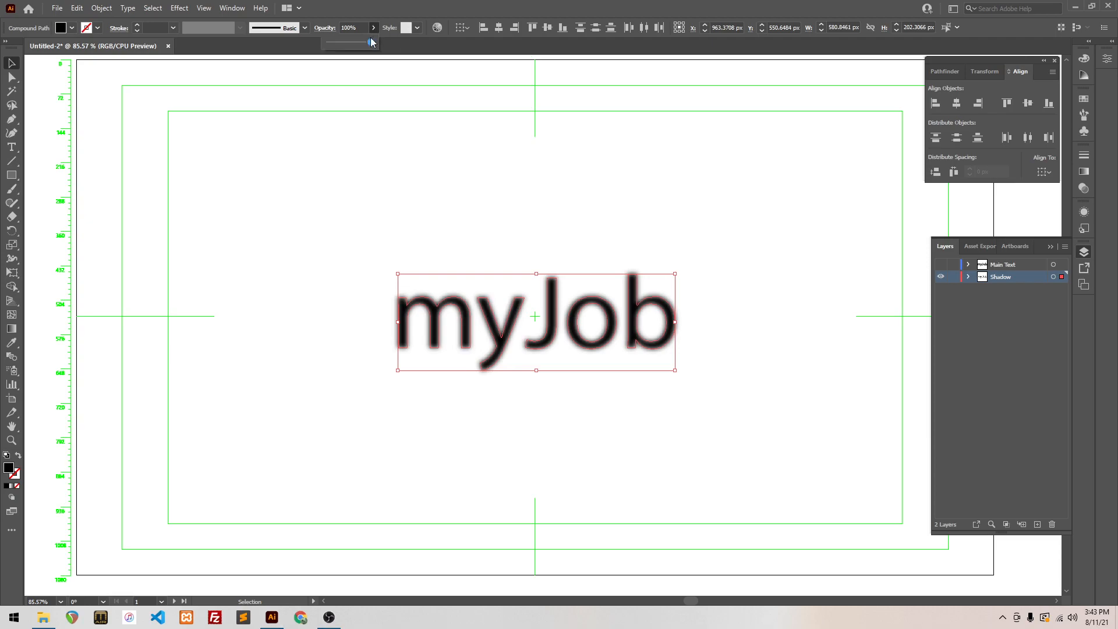
click(357, 25)
text(50)
click(410, 195)
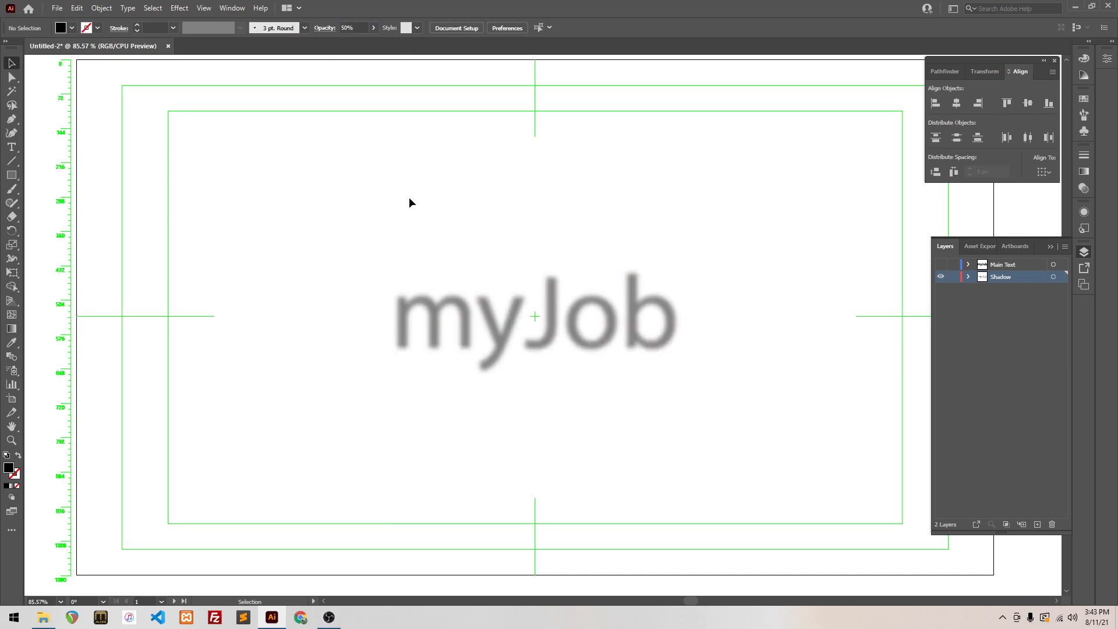
Step: Set the opacity of the blurred myJob letters to 75% and make the Main Text layer visible again
drag(356, 27, 325, 31)
text(75)
key(Return)
click(400, 294)
drag(358, 28, 329, 32)
text(75)
key(Return)
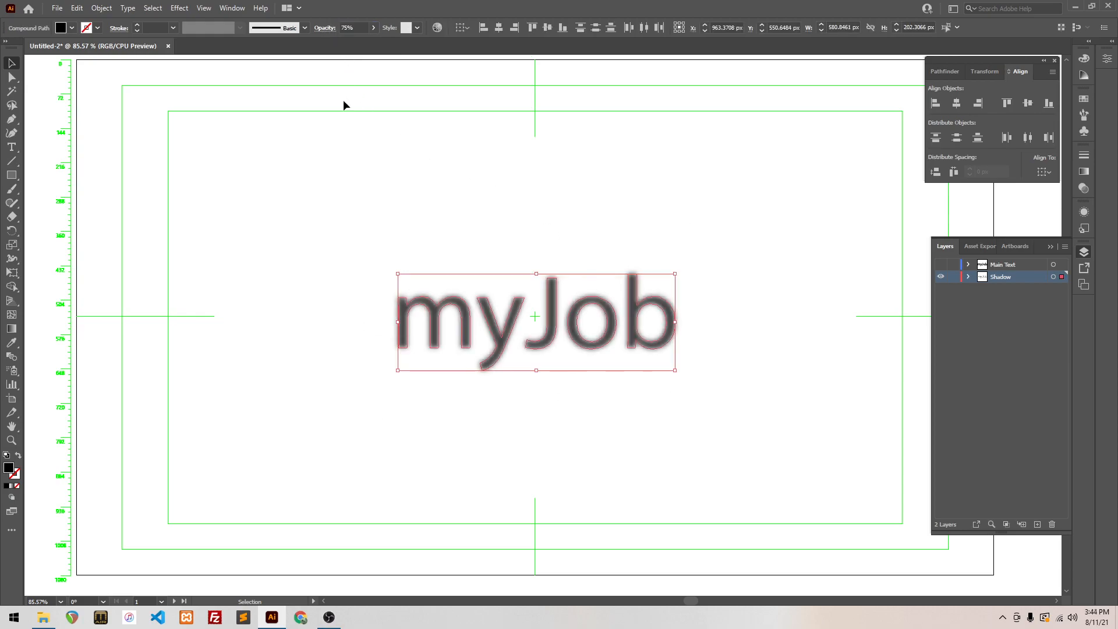
click(375, 200)
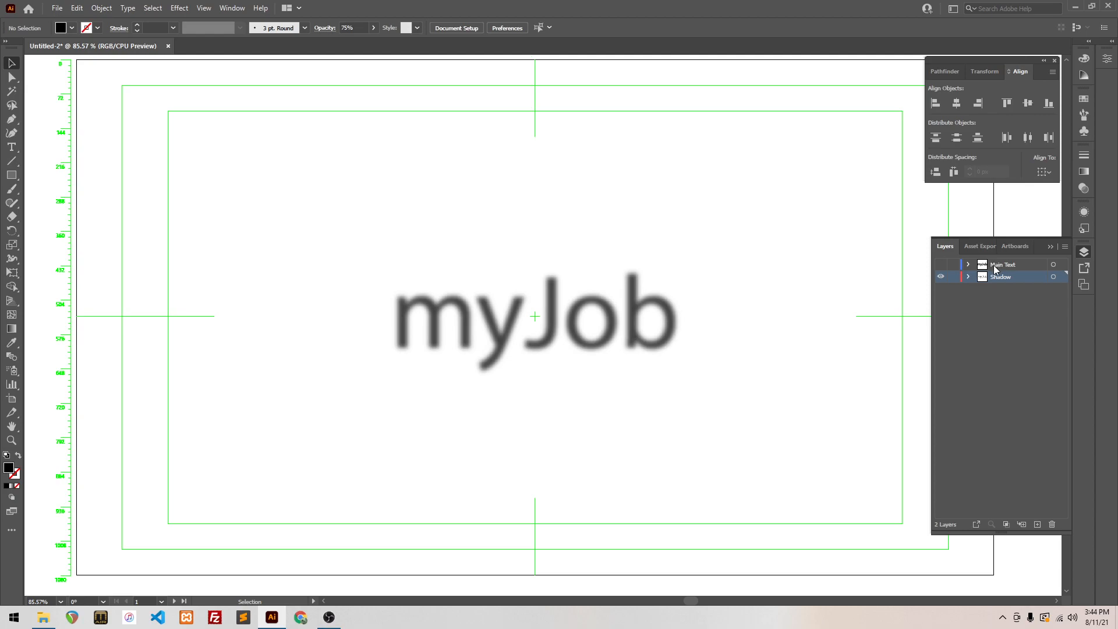
click(940, 265)
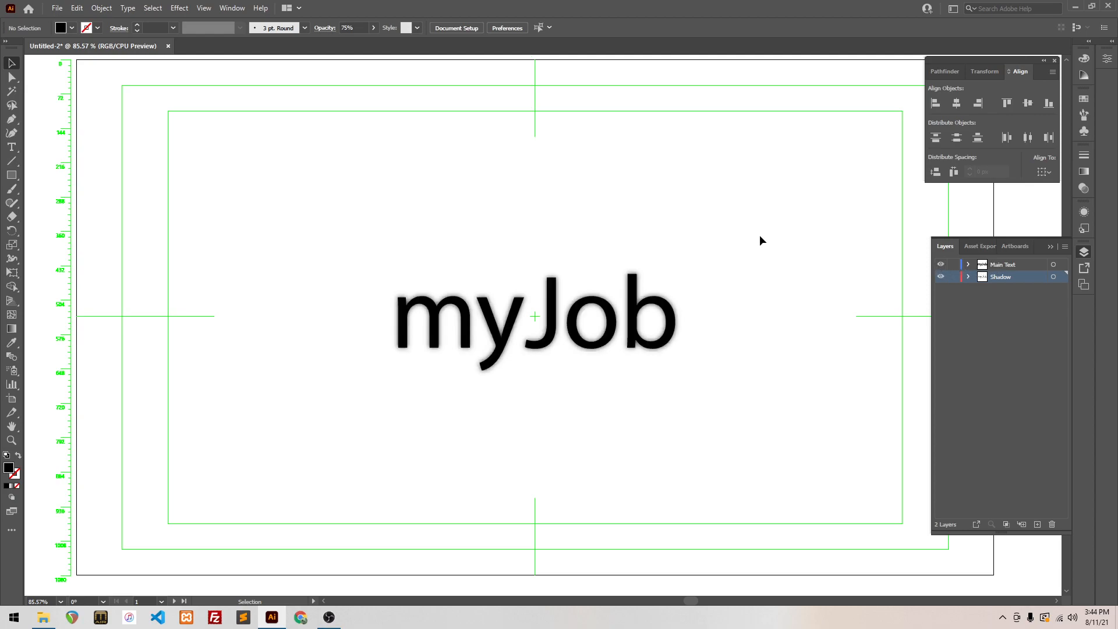
Step: Offset the Shadow layer's letters 6 px right and 7 px down from the main text, and deselect them
key(z)
drag(374, 259, 556, 385)
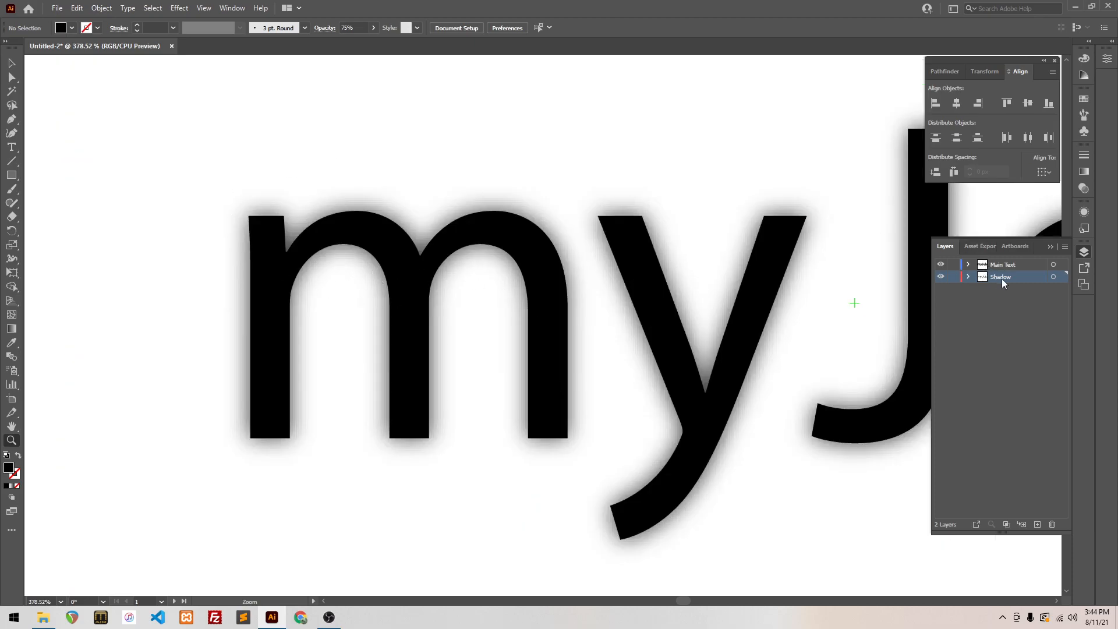
click(1059, 278)
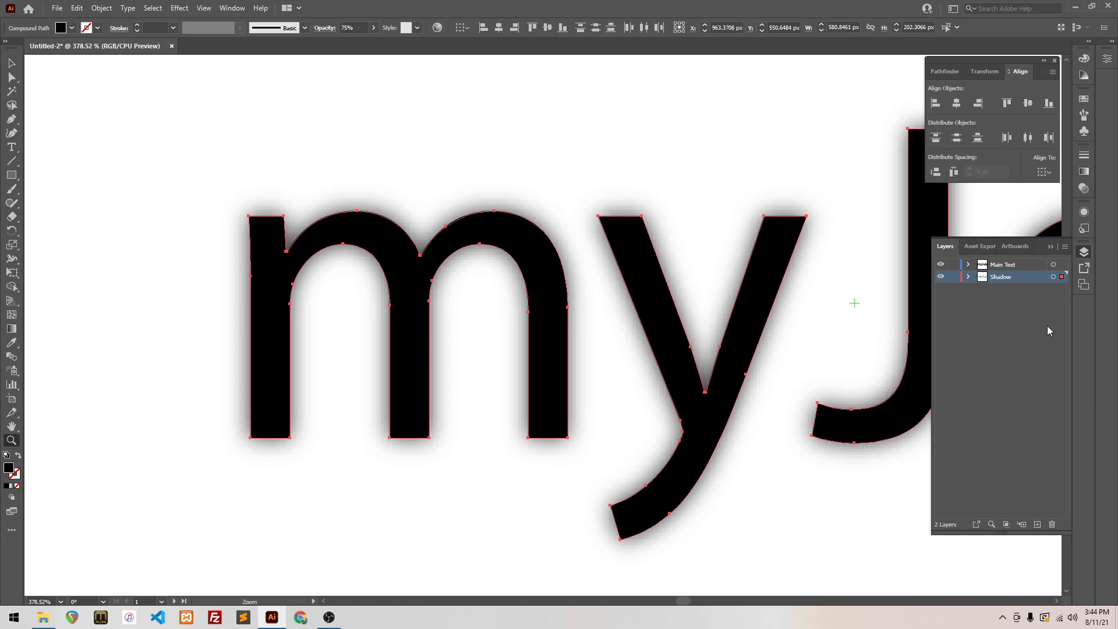
key(Down)
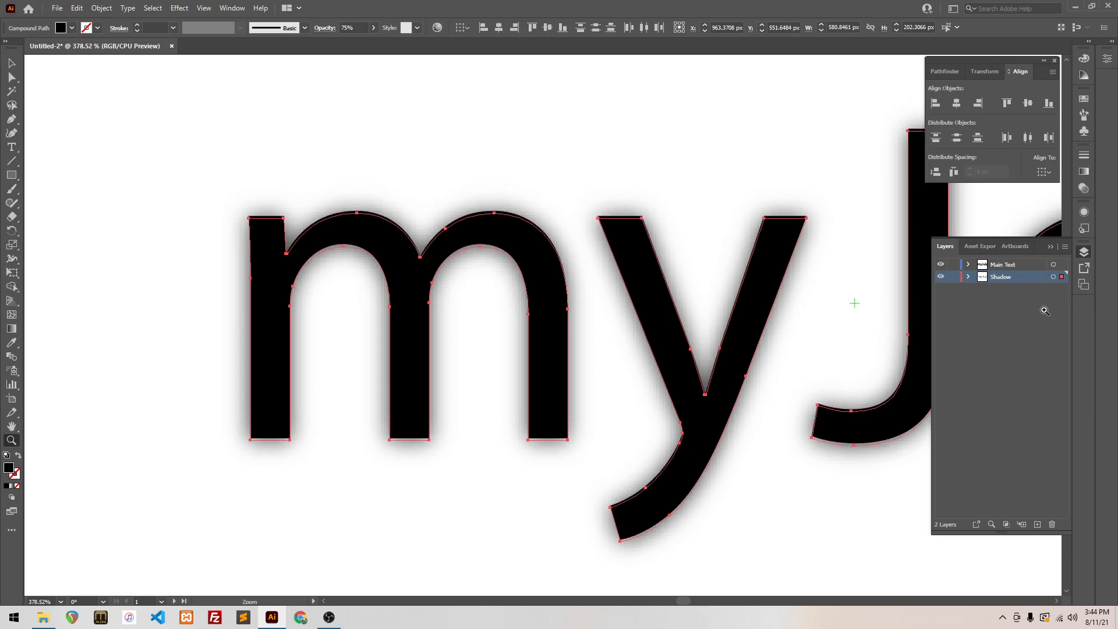
key(Right)
key(Down)
key(Right)
key(Down)
key(Right)
key(Down)
key(Right)
key(Down)
key(Right)
key(Down)
key(Right)
key(Down)
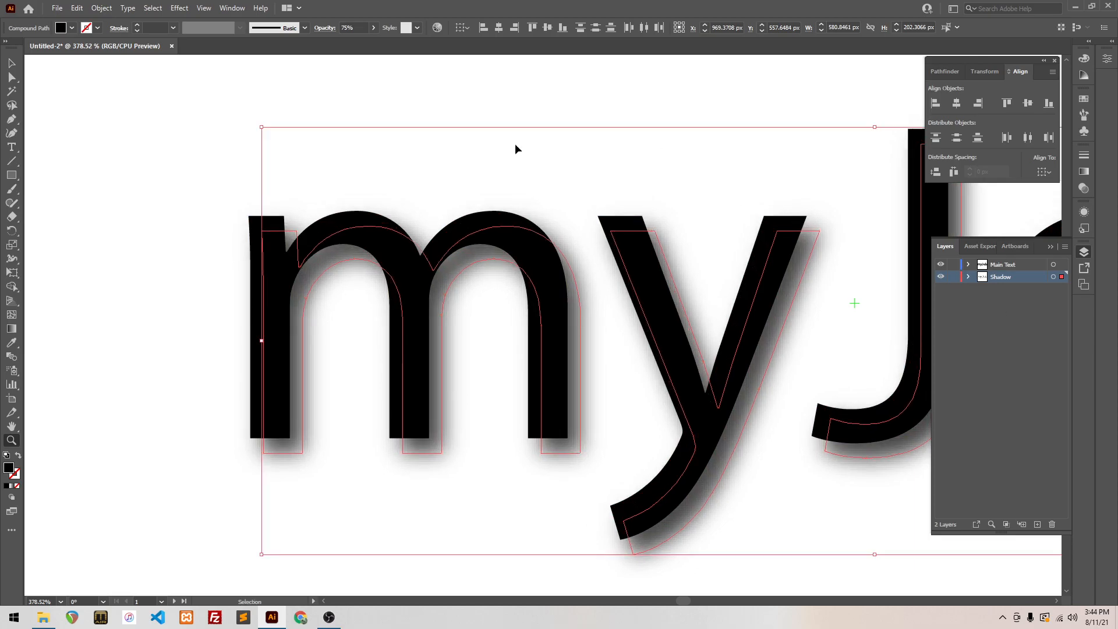
key(ctrl+1)
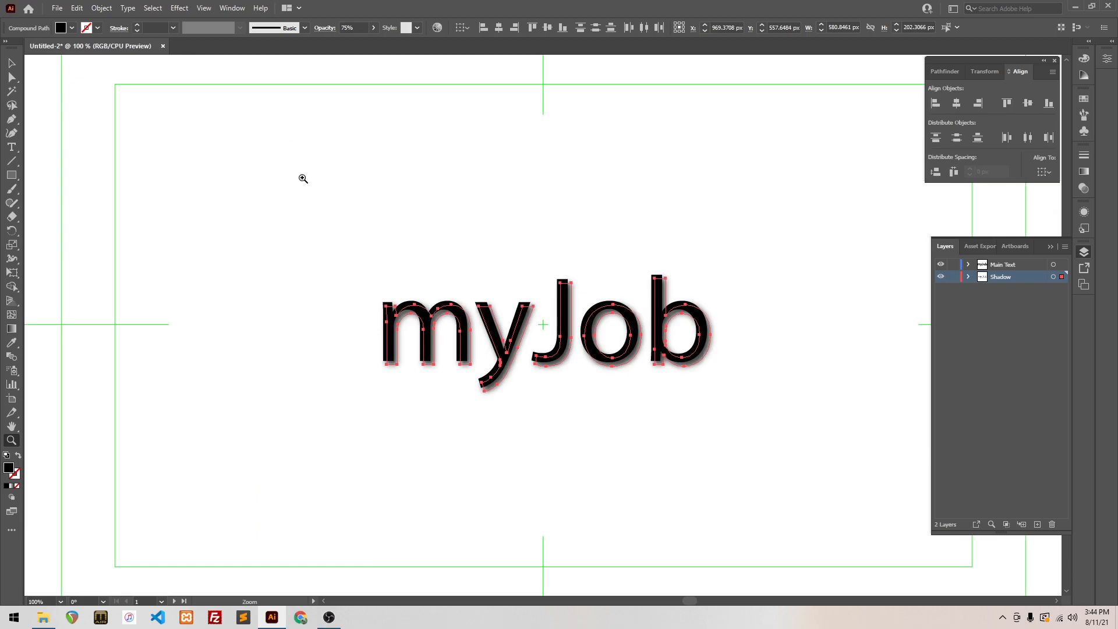
key(v)
click(354, 205)
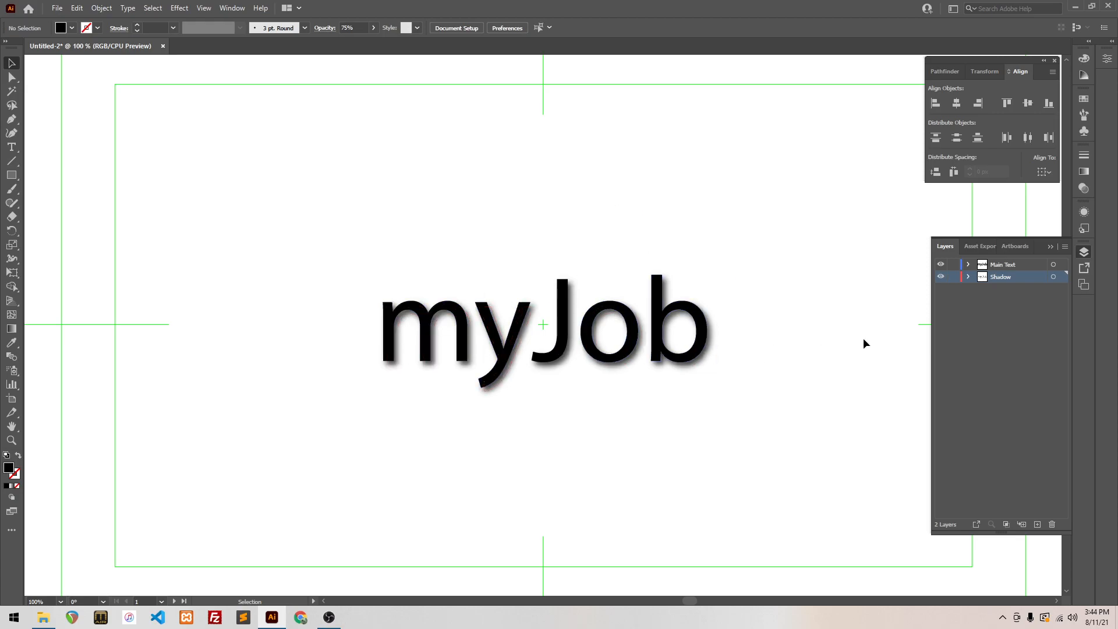
Step: Make Main Text the active layer and lock the Shadow layer
click(995, 266)
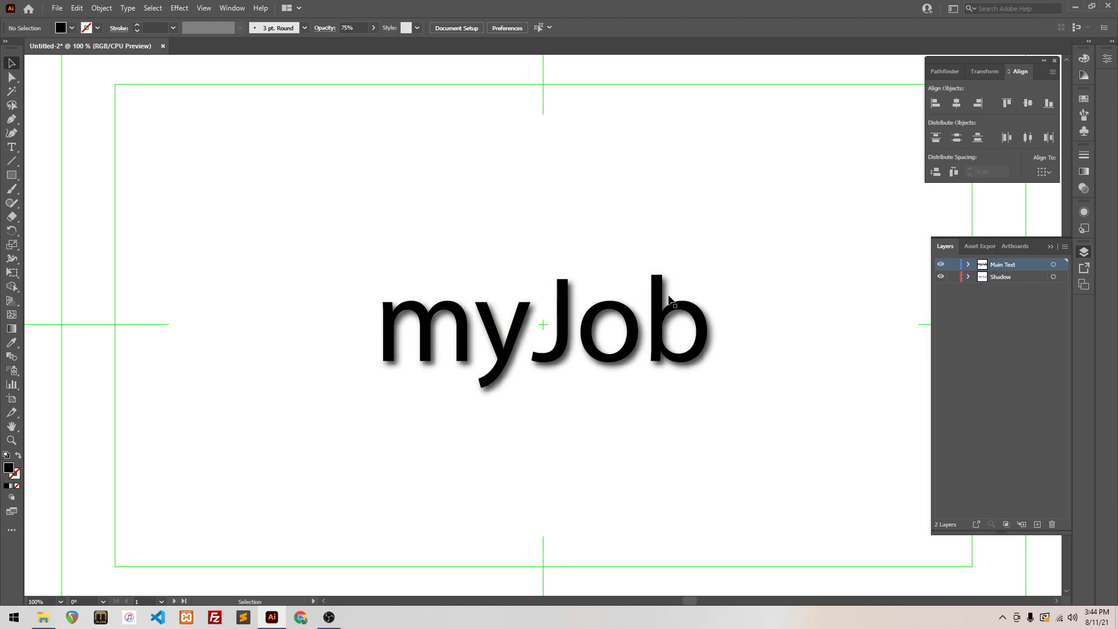
click(952, 277)
click(1061, 266)
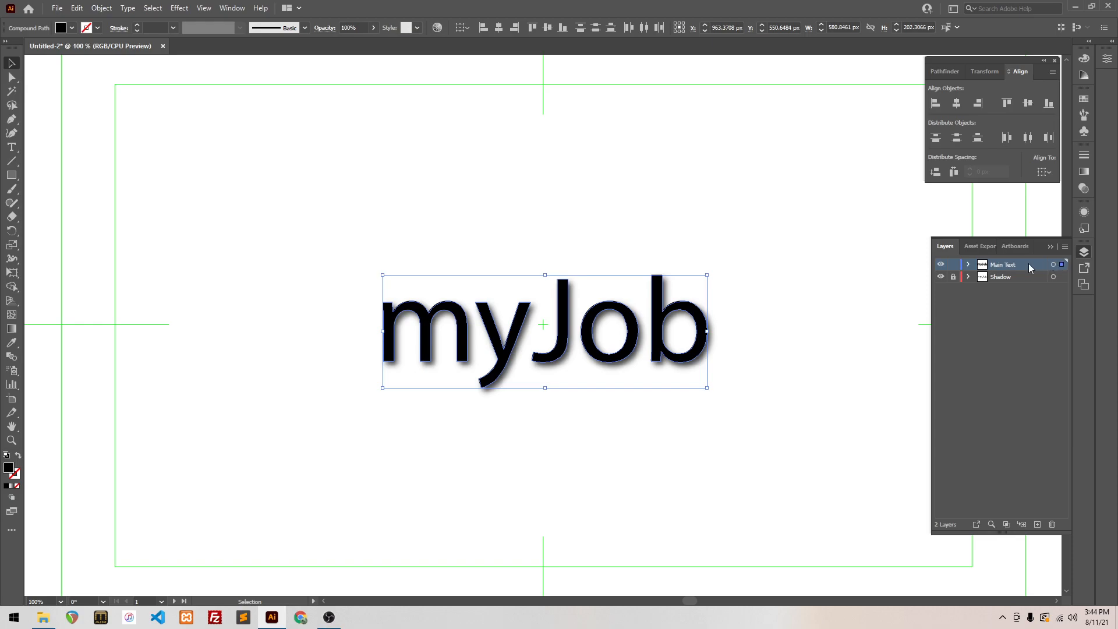
click(1060, 277)
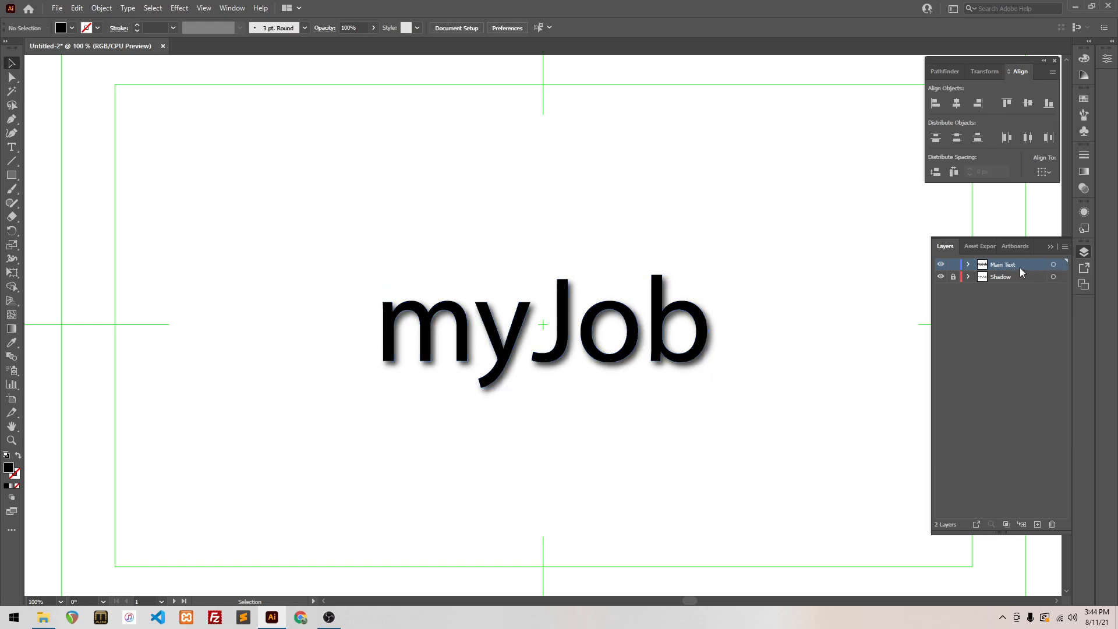
Step: Fill the letters on the Main Text layer with the white-to-black linear gradient swatch
click(1062, 266)
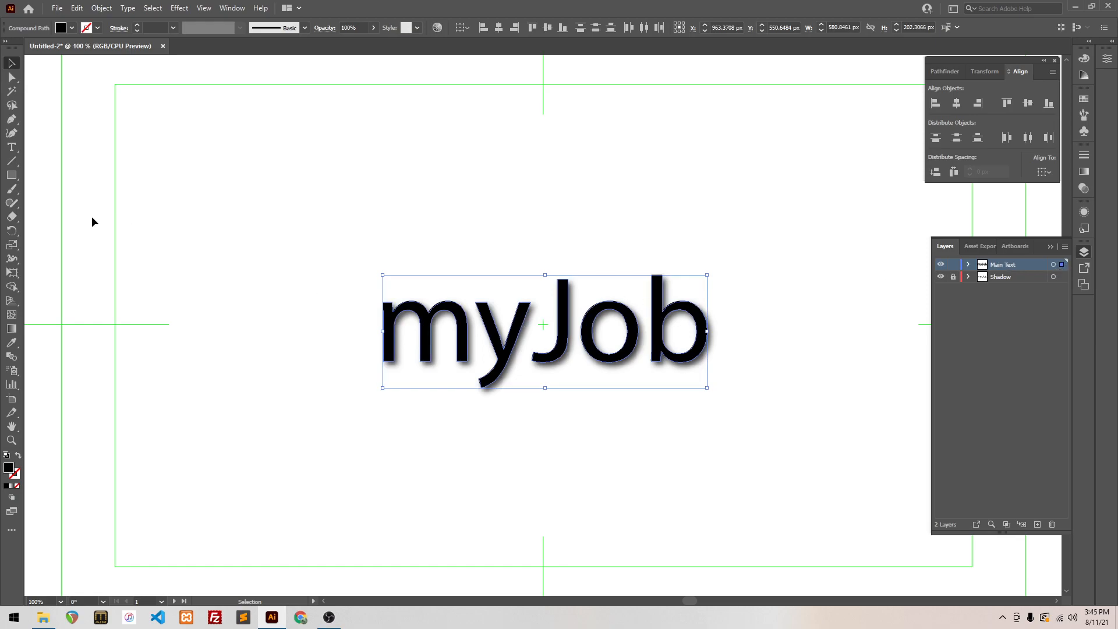
click(12, 329)
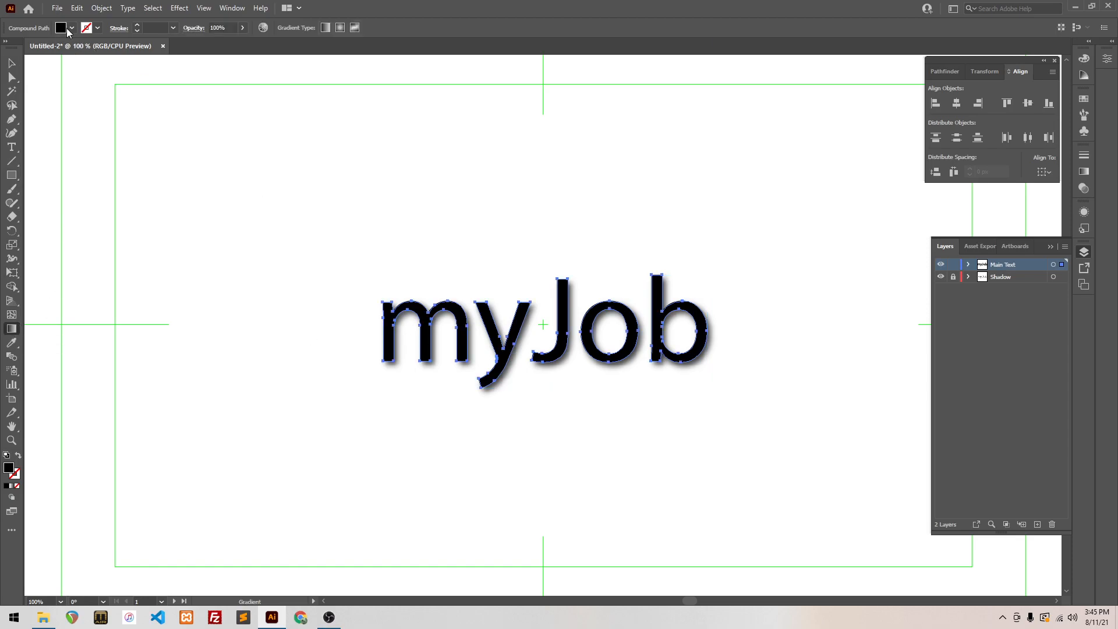
click(63, 31)
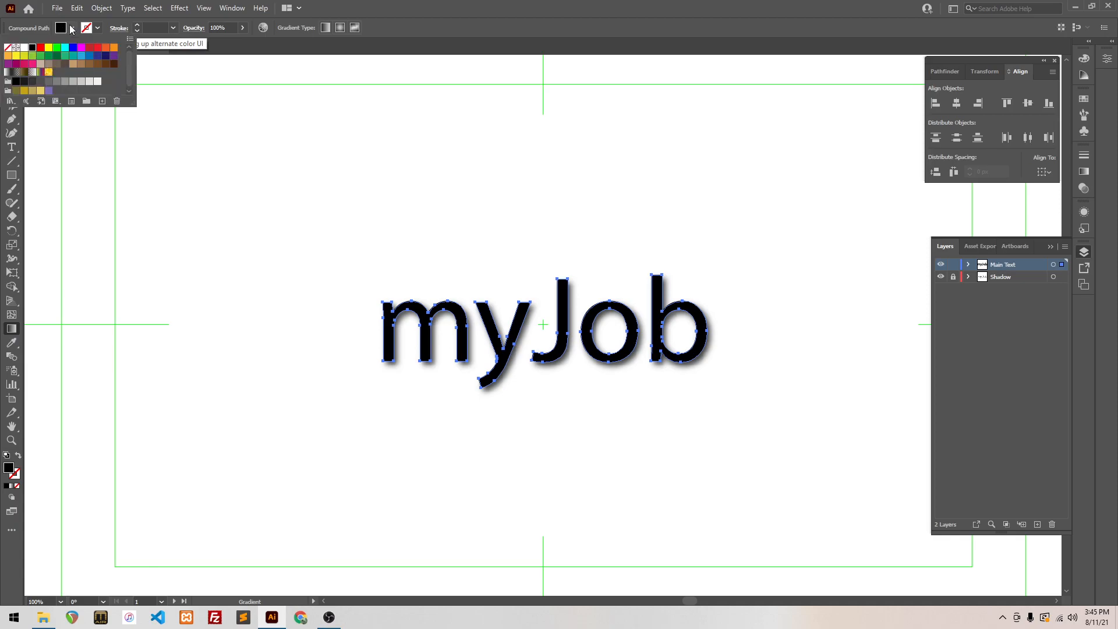
click(7, 72)
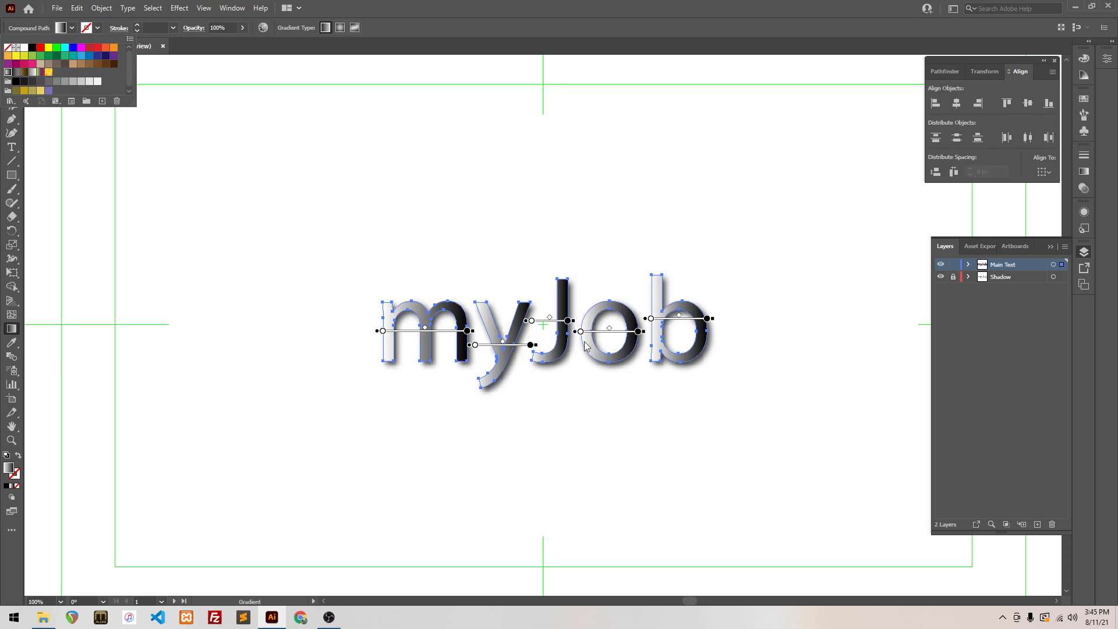
Step: Combine the Main Text letters into one compound path so a single gradient spans the whole word
click(99, 9)
click(100, 10)
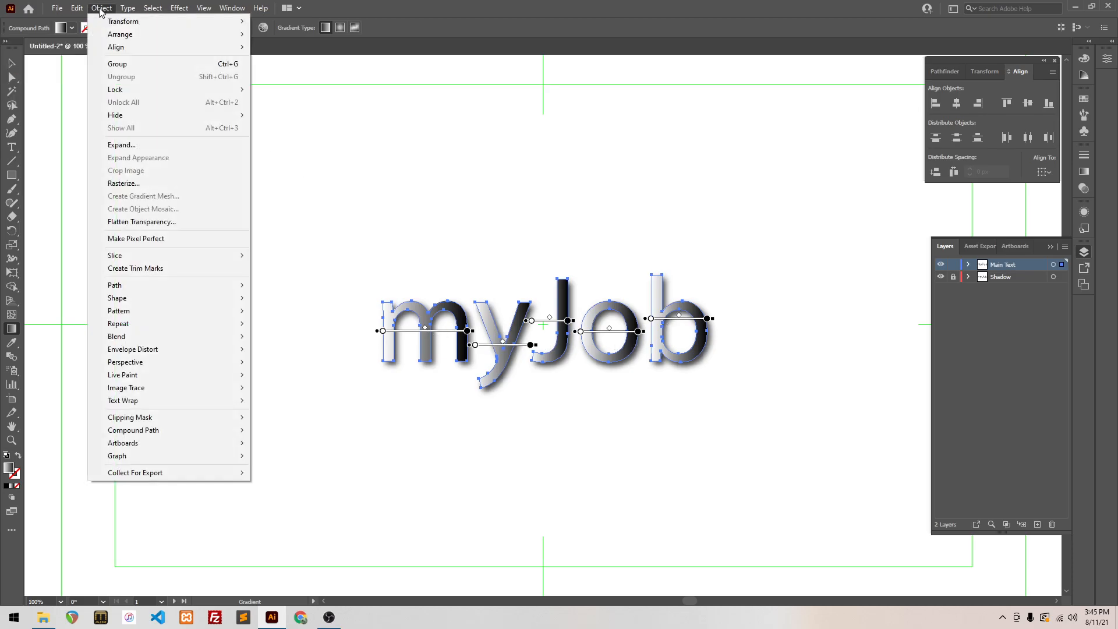
mouse_move(158, 434)
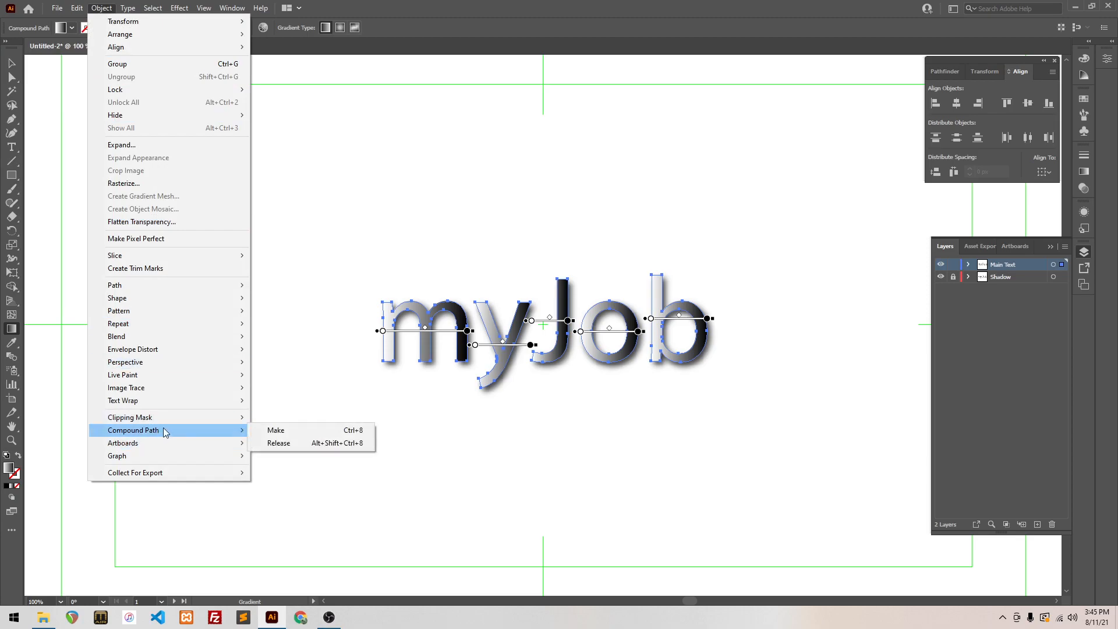
click(277, 431)
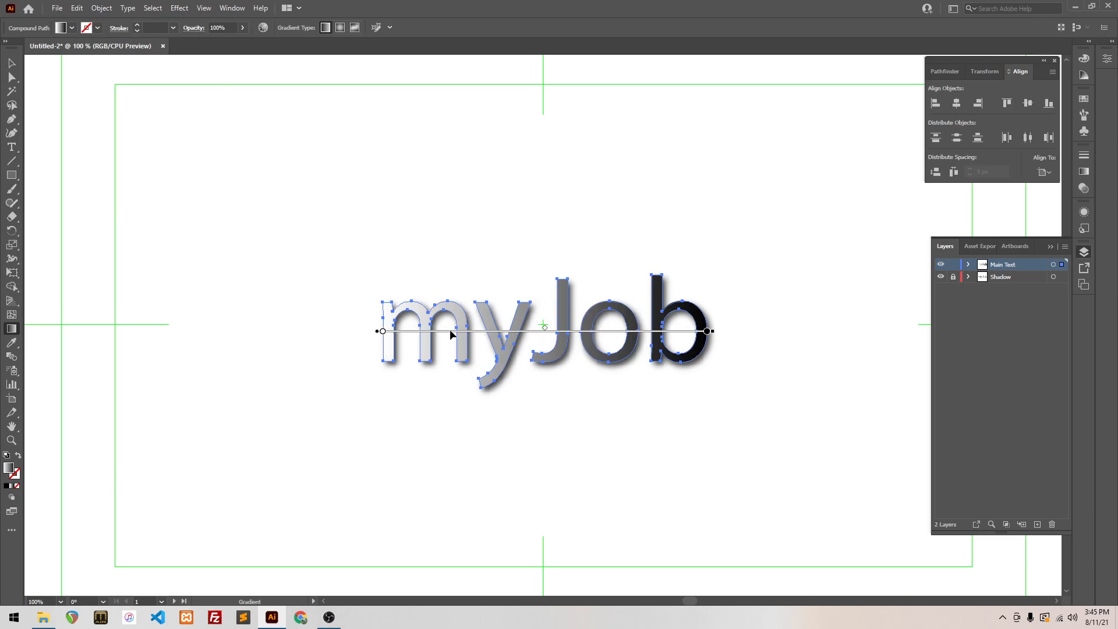
Step: Turn the gradient vertical, white at the top and black at the bottom, centre it over the letters, and deselect them
mouse_move(707, 331)
mouse_down()
mouse_move(504, 337)
mouse_move(465, 401)
mouse_move(383, 437)
mouse_move(455, 407)
mouse_move(386, 437)
mouse_move(443, 412)
mouse_move(400, 439)
mouse_up()
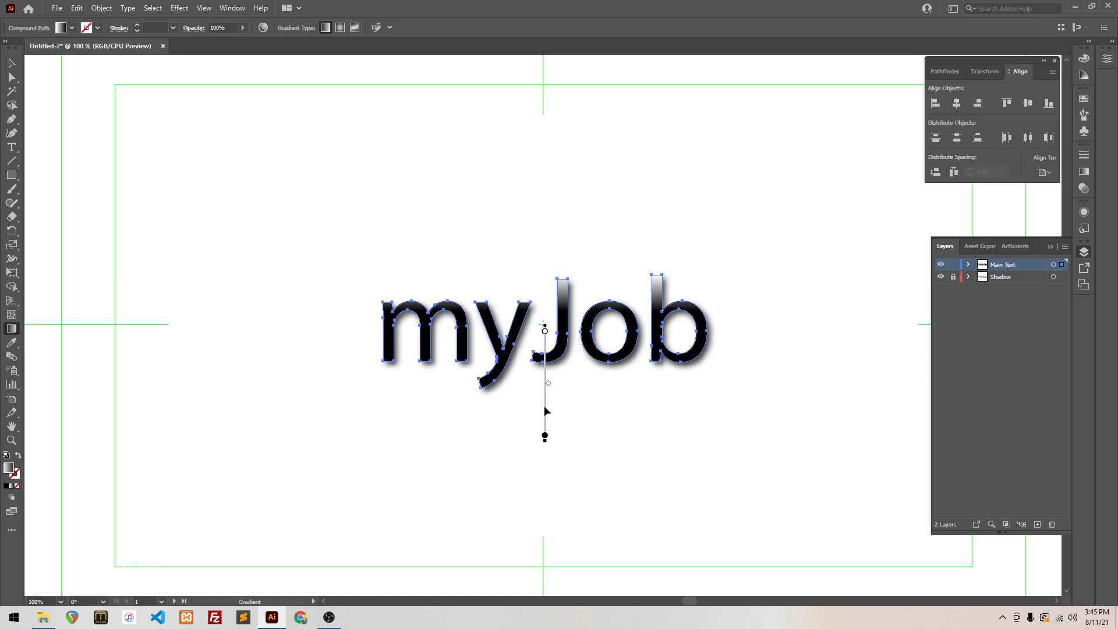
drag(547, 410, 549, 348)
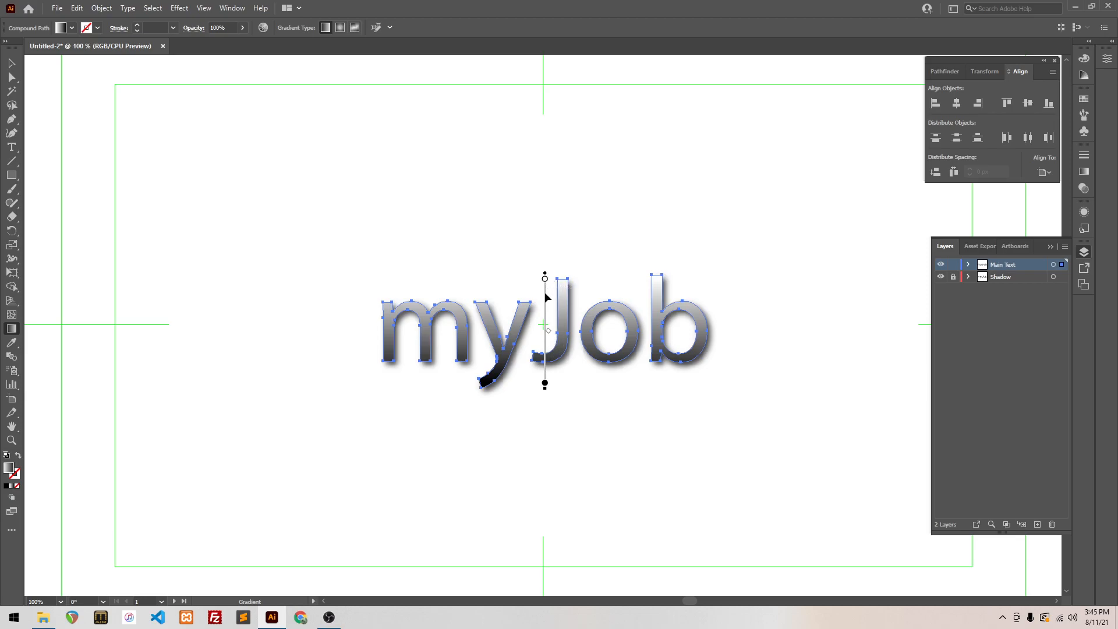
drag(546, 293, 545, 275)
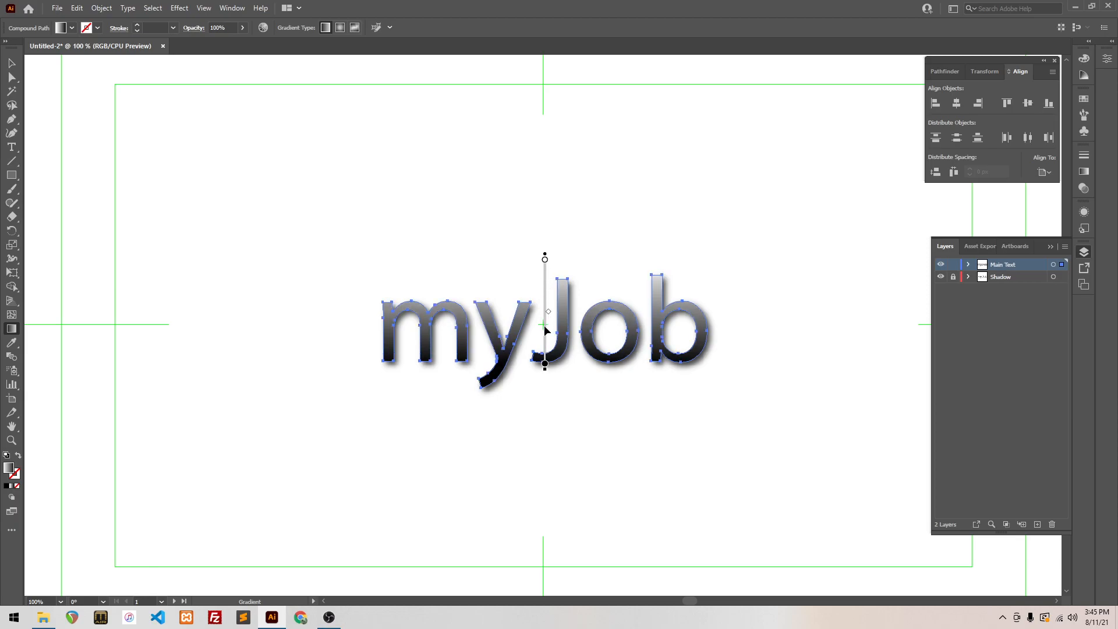
drag(544, 330, 545, 341)
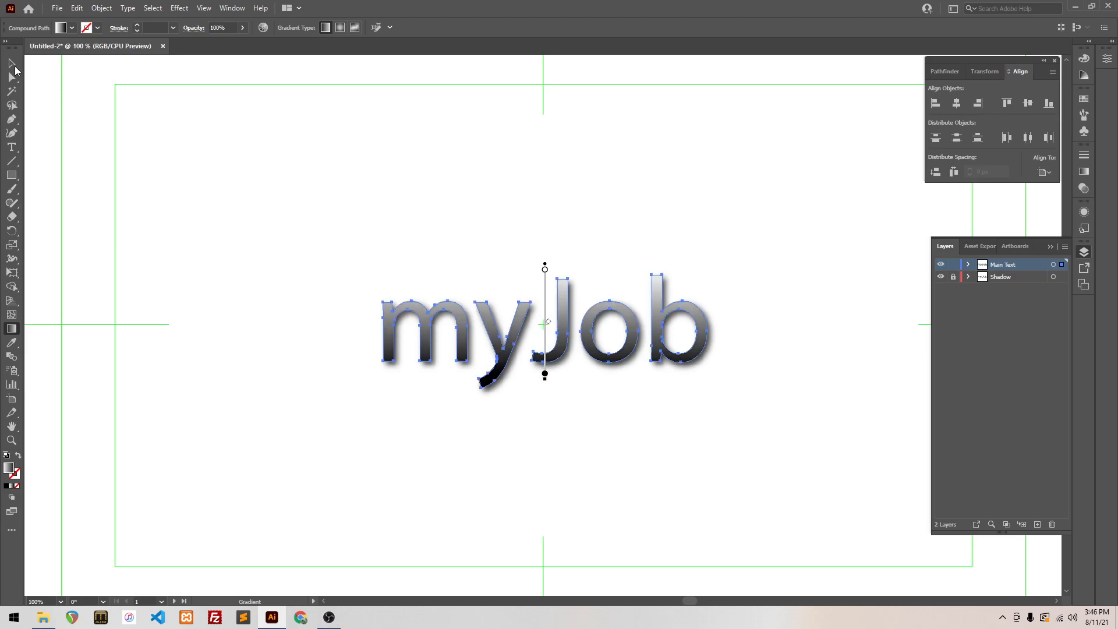
click(15, 67)
click(239, 163)
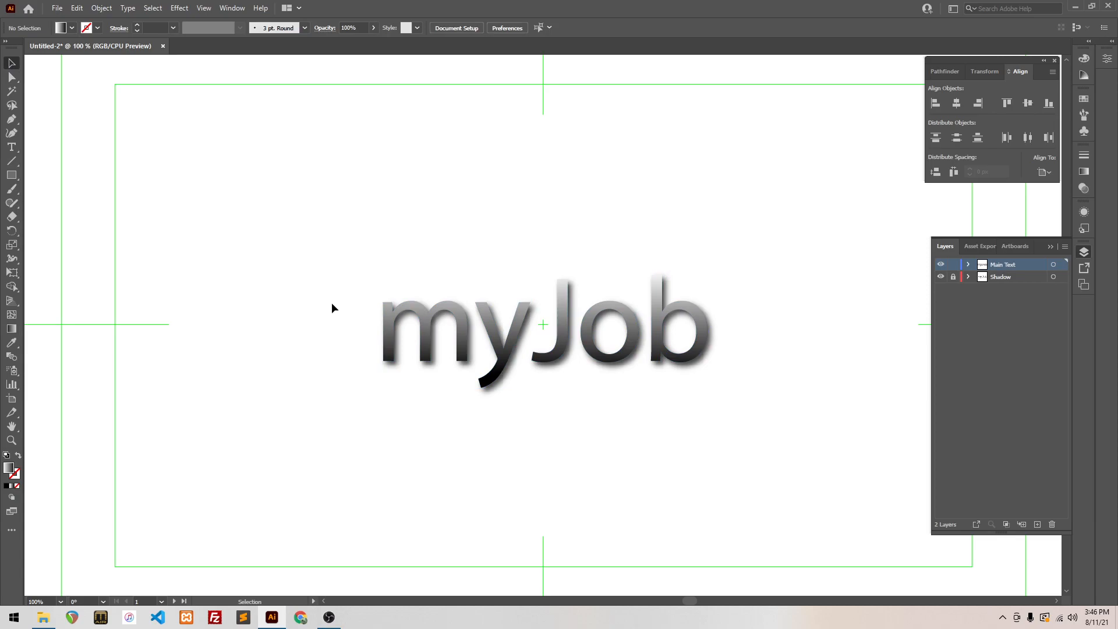
Step: Lengthen the vertical gradient on the myJob letters so it extends beyond their upper and lower edges
click(559, 325)
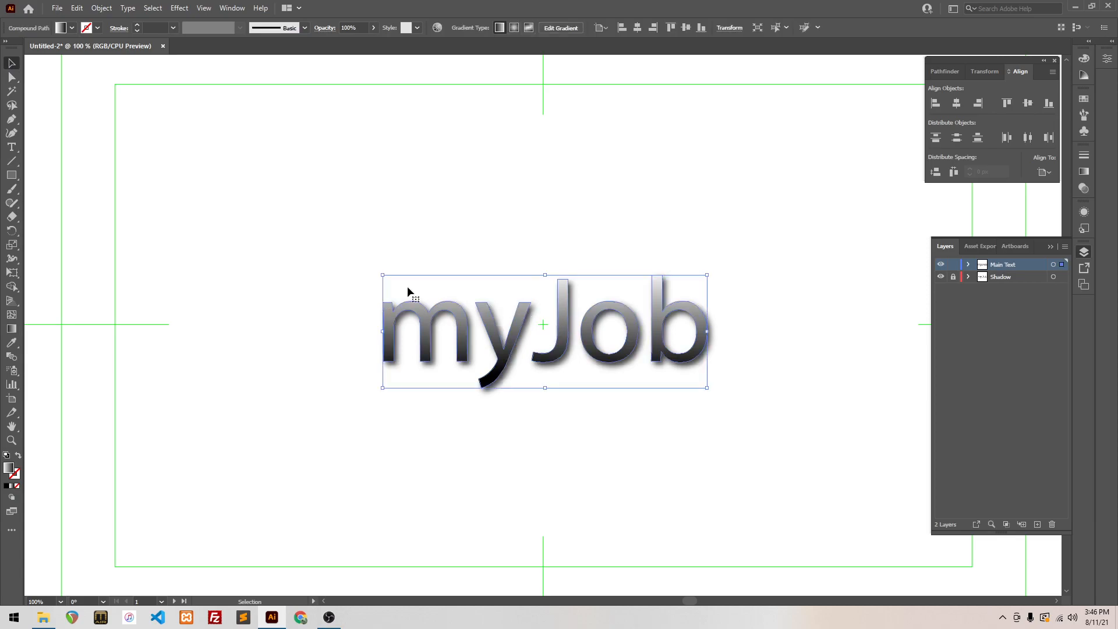
click(12, 331)
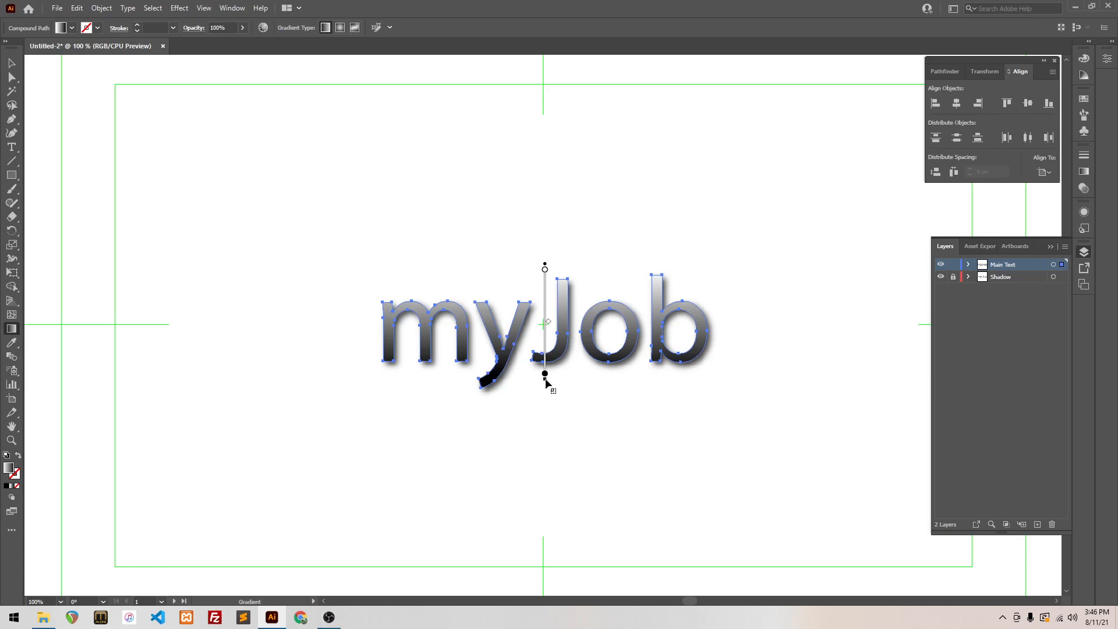
drag(545, 381, 546, 412)
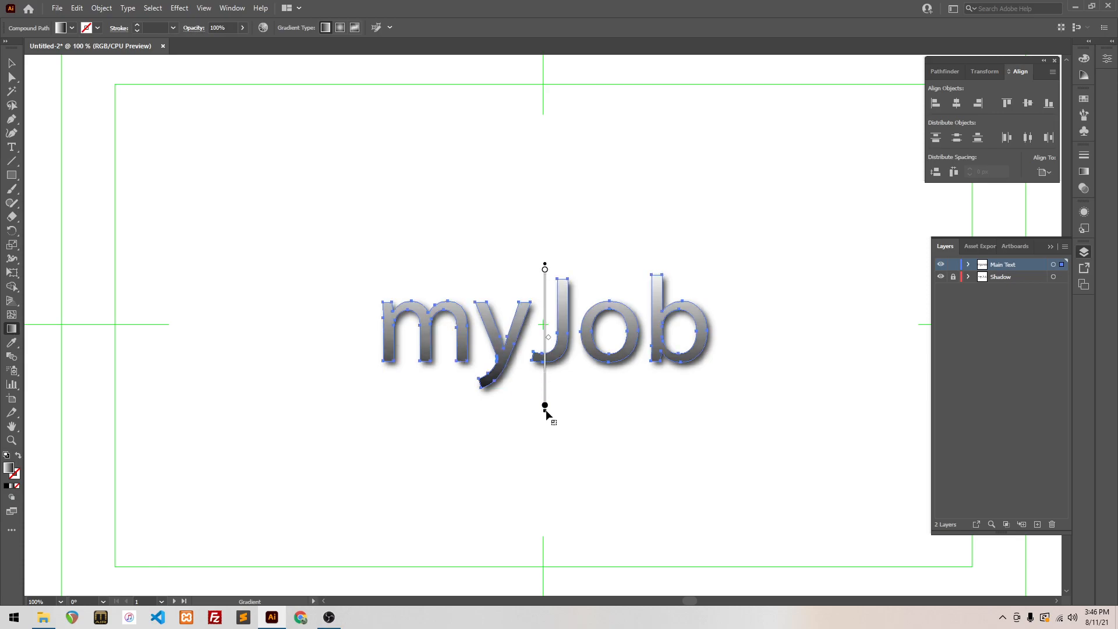
click(545, 406)
click(544, 410)
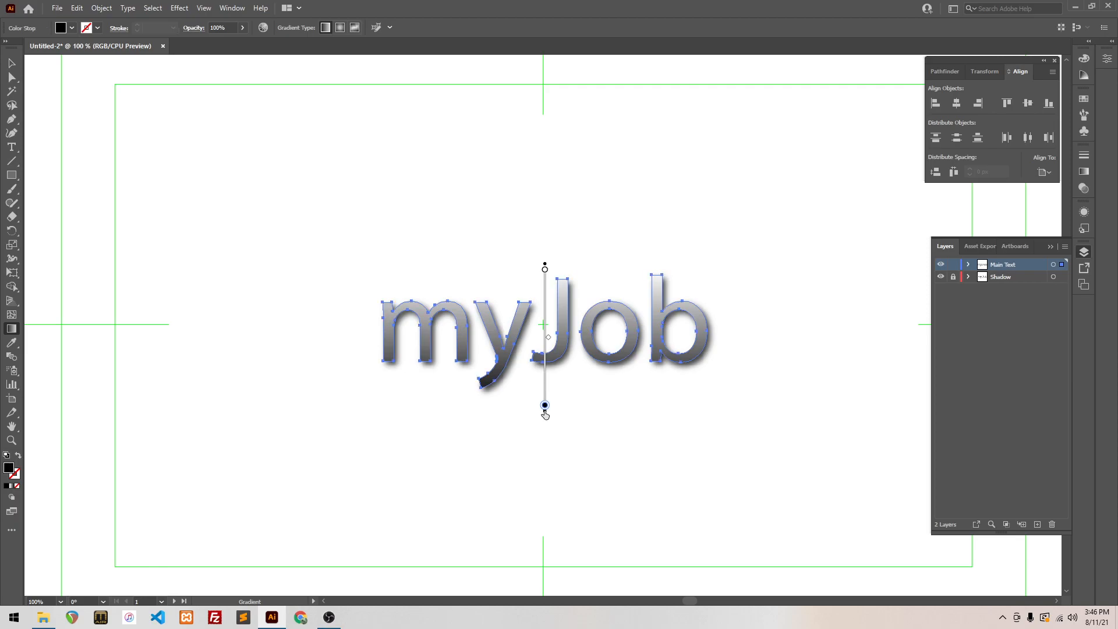
mouse_move(545, 413)
mouse_down()
mouse_move(546, 434)
mouse_move(545, 388)
mouse_up()
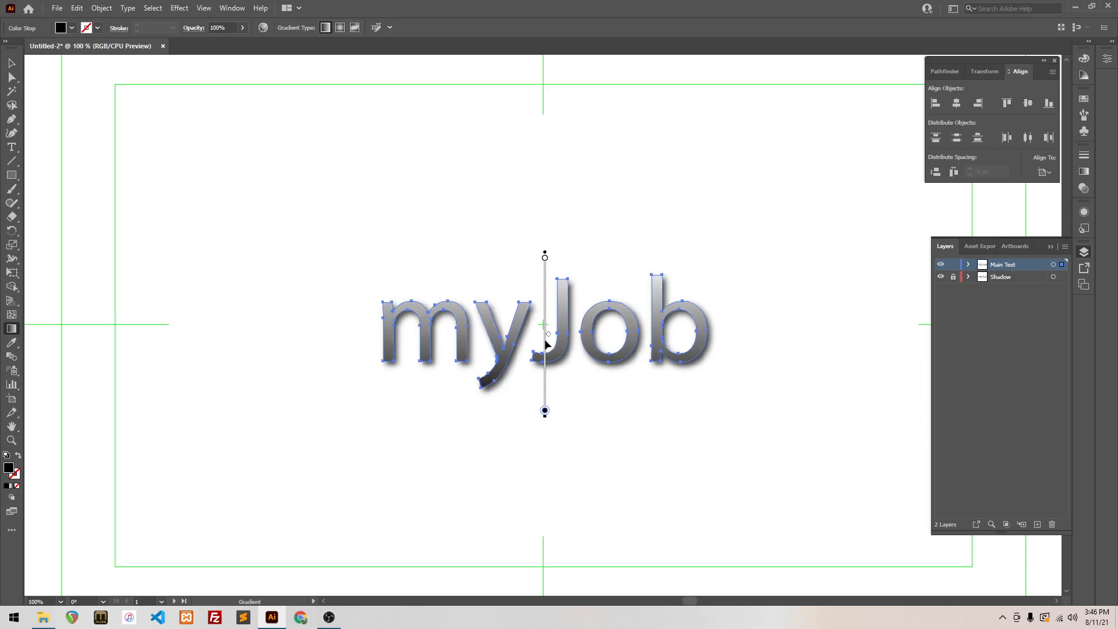
Step: Nudge the vertical gradient into position over the myJob letters and deselect them
drag(545, 339, 544, 340)
key(v)
click(355, 240)
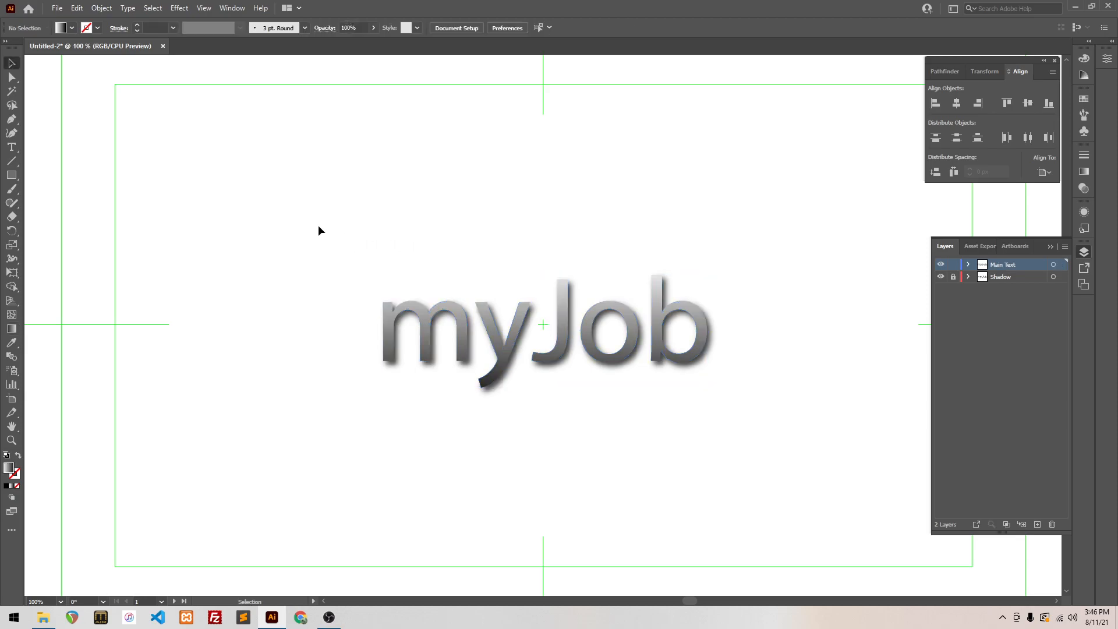
Step: Start an Offset Path on the myJob letters with a 5 px offset and compare its preview on and off
click(417, 312)
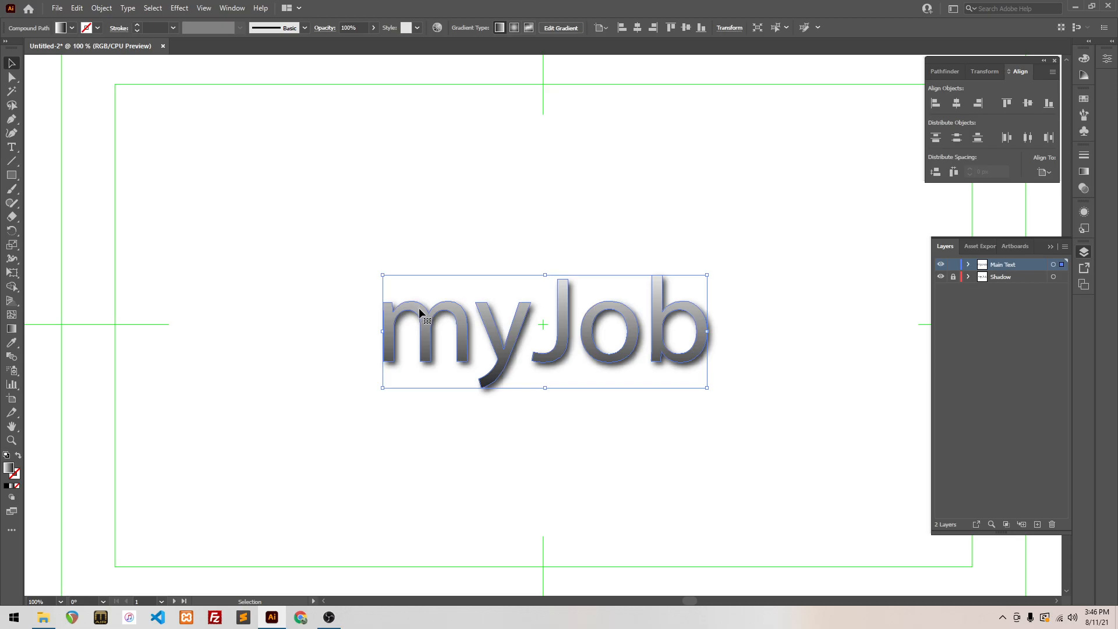
click(101, 8)
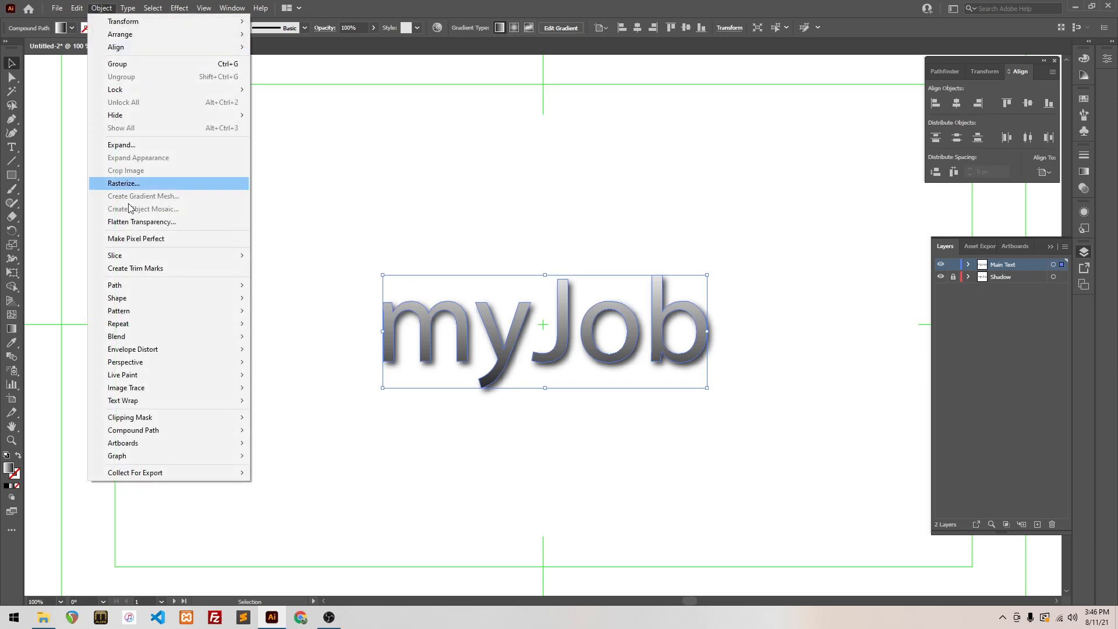
mouse_move(141, 285)
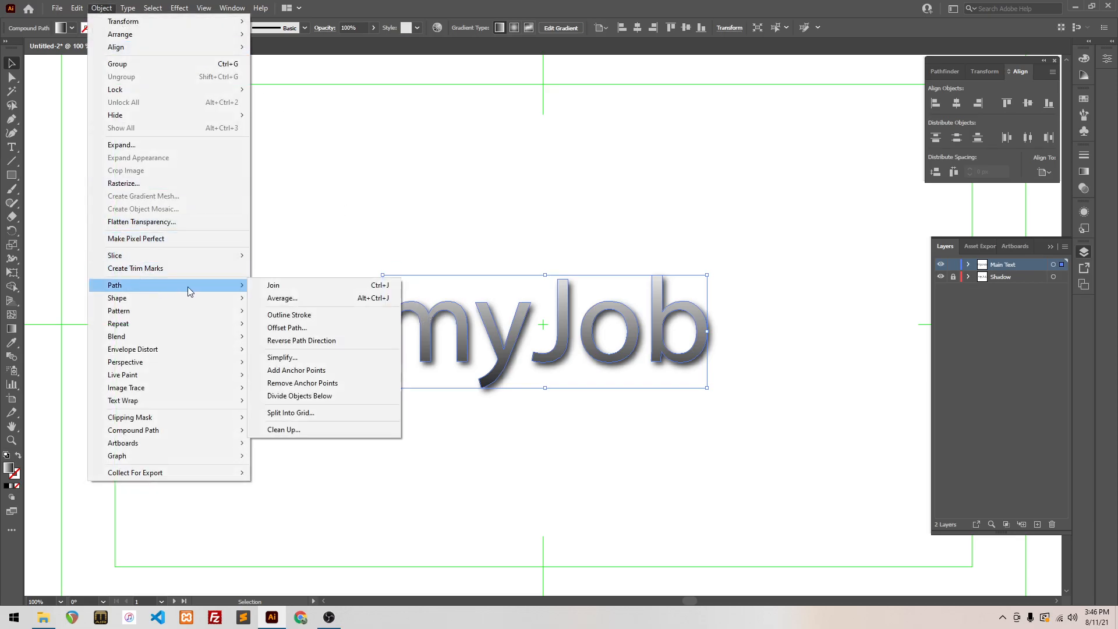
click(283, 328)
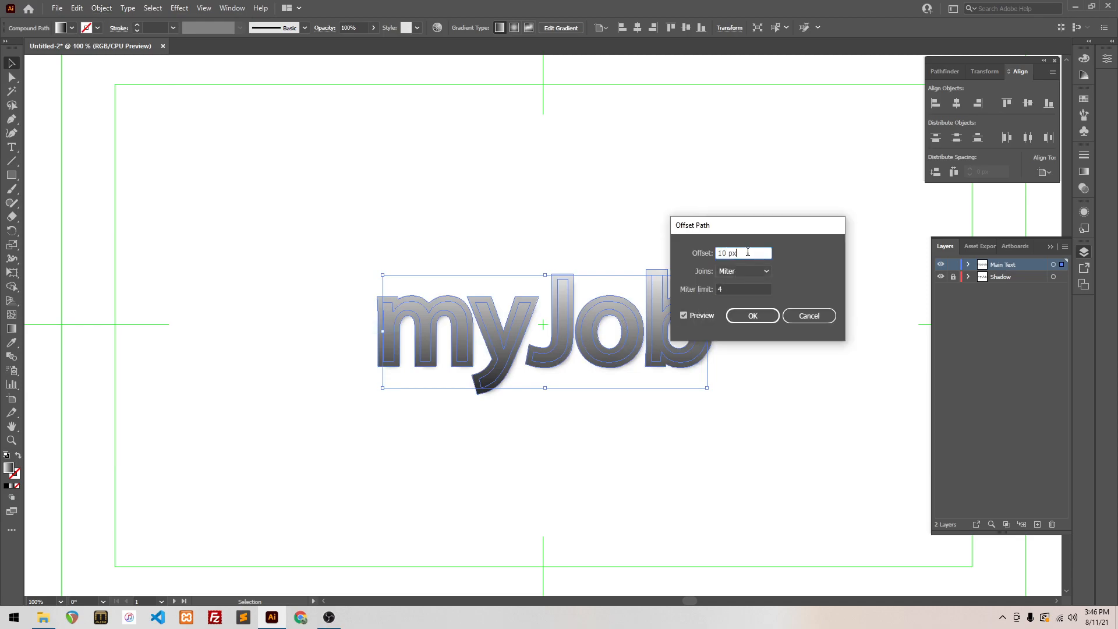
text(5)
click(685, 315)
click(685, 315)
click(685, 315)
click(685, 315)
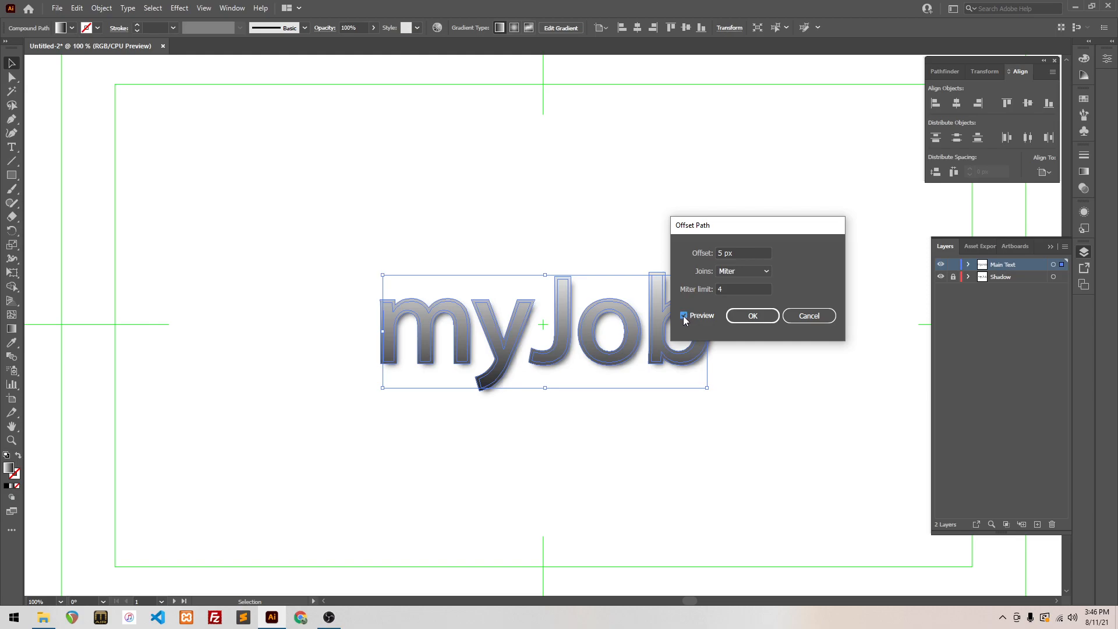
Step: Set the letters' path offset to 3 px, check the preview, and apply it
drag(738, 257, 711, 254)
click(685, 315)
click(685, 315)
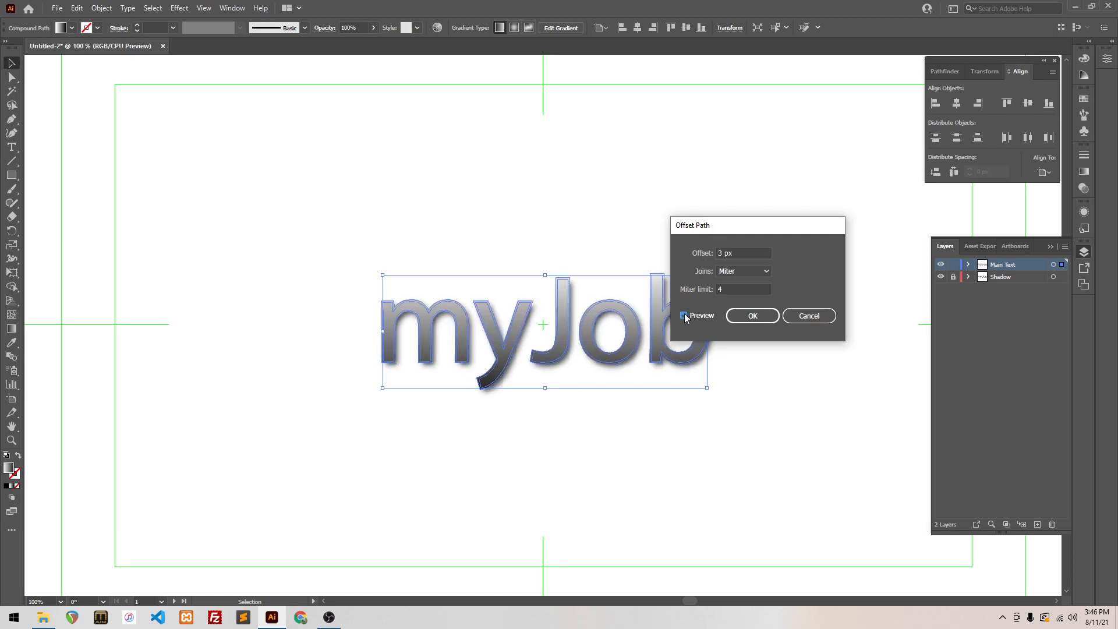
click(743, 319)
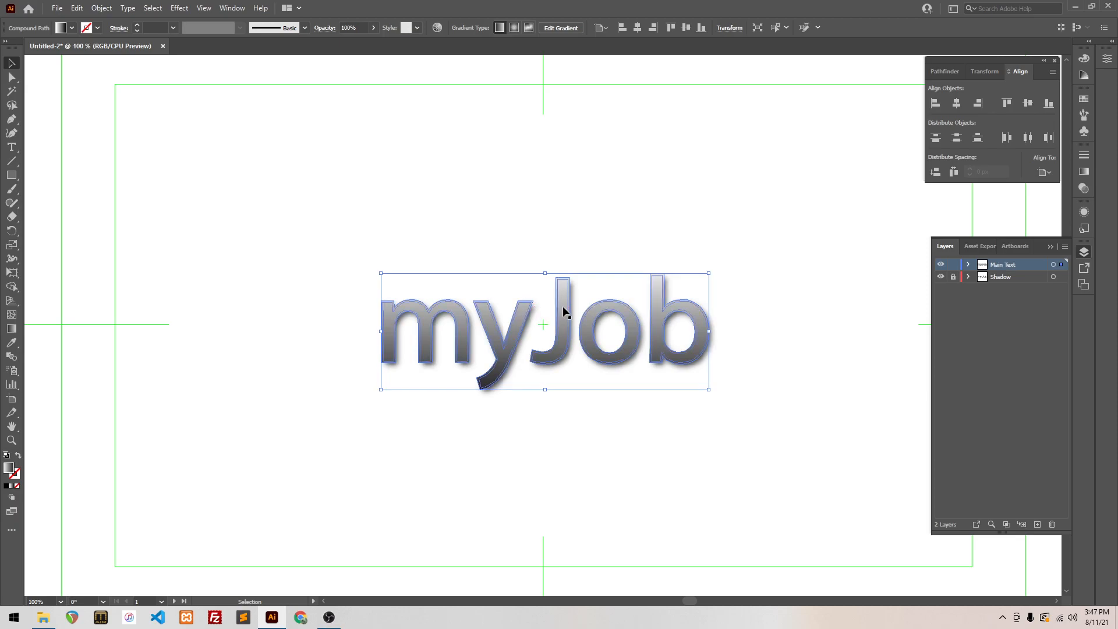
Step: Examine the original myJob letters and the offset outline behind them by selecting and deselecting them
click(422, 316)
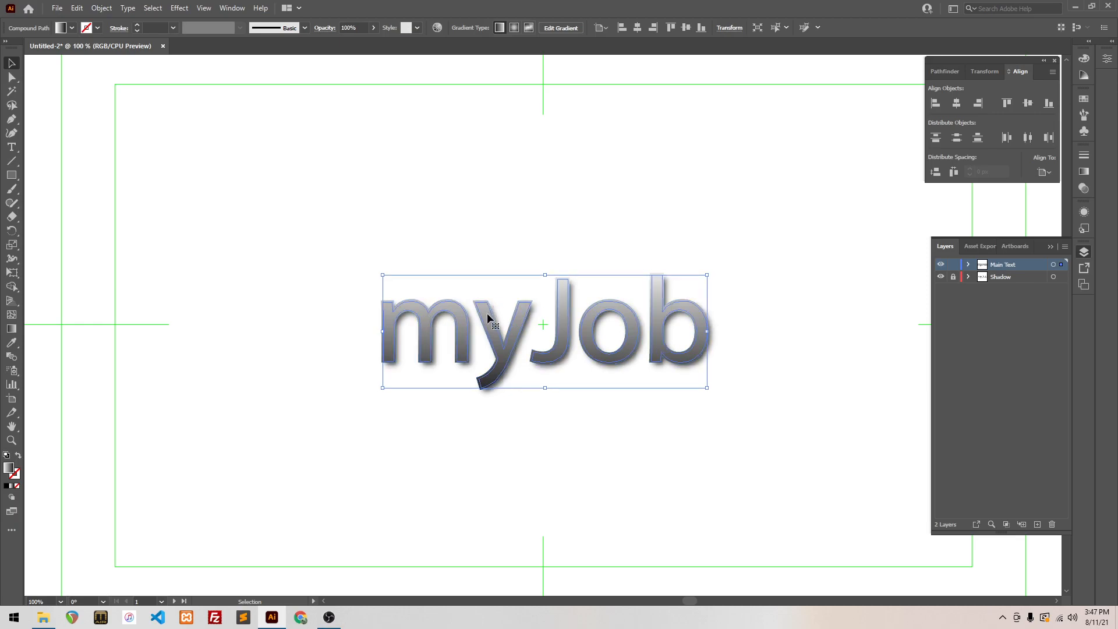
click(357, 279)
click(391, 312)
key(a)
key(ctrl+shift+a)
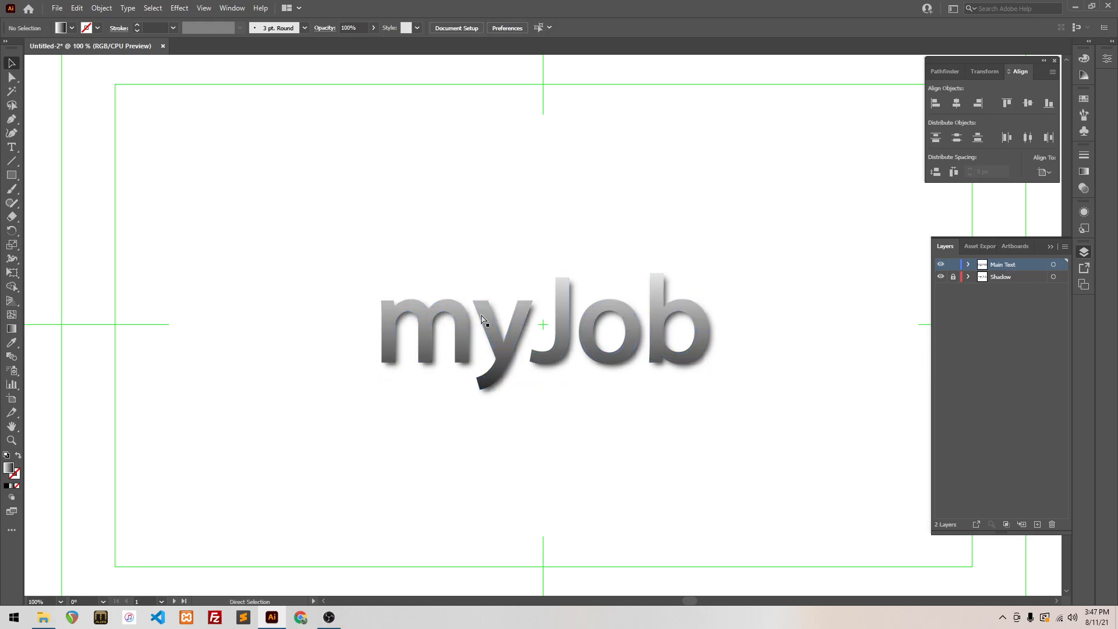
key(v)
click(421, 319)
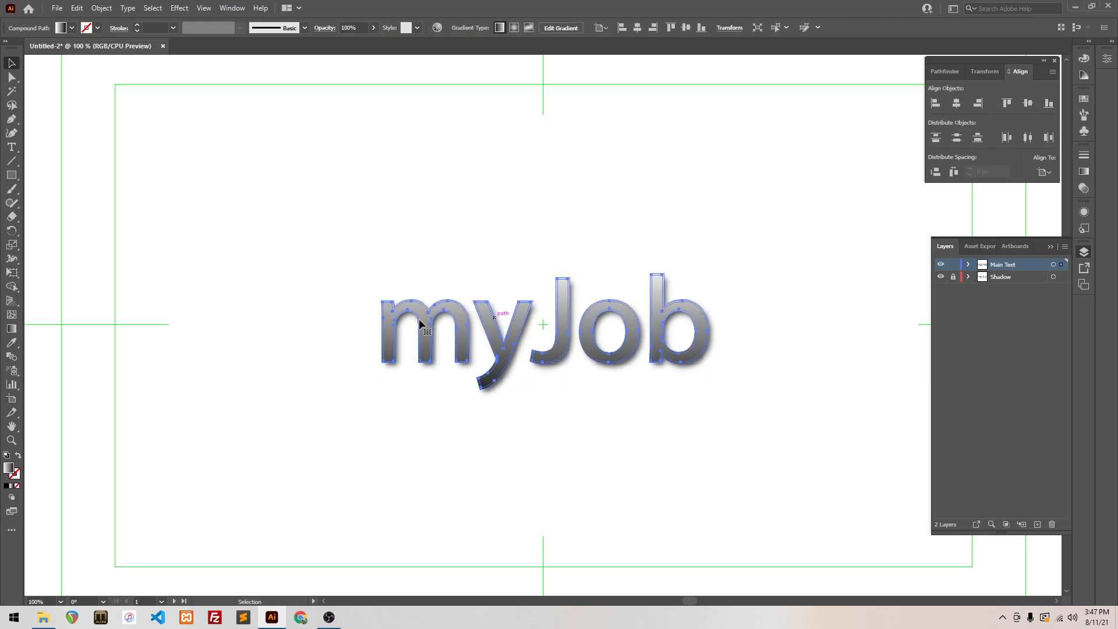
click(347, 313)
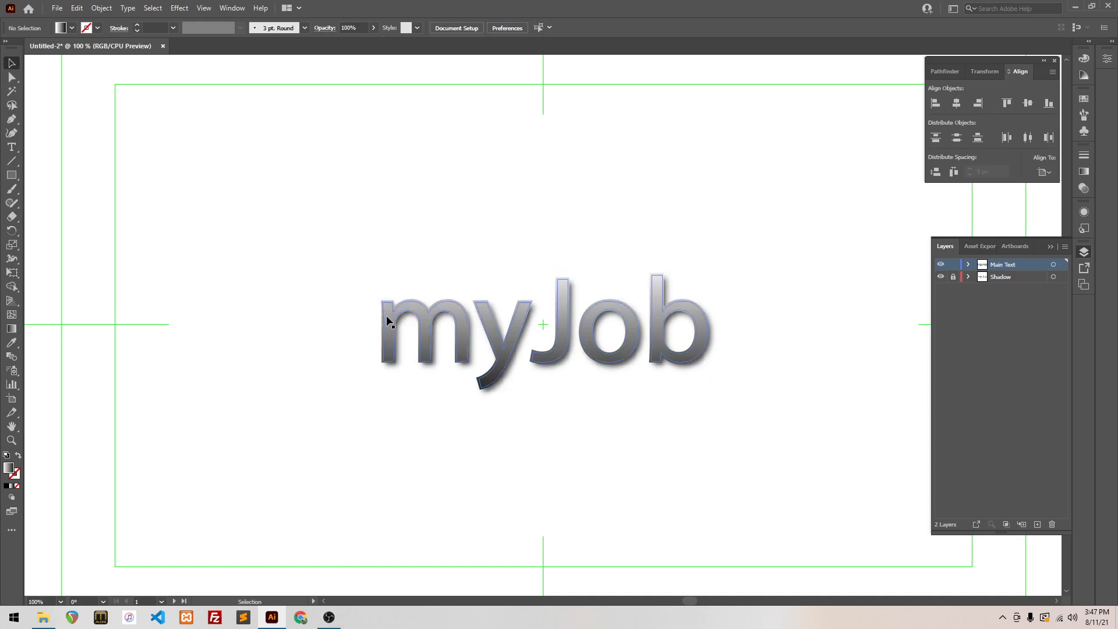
Step: Move the inner myJob letters away from the offset outline, and undo the move
click(389, 318)
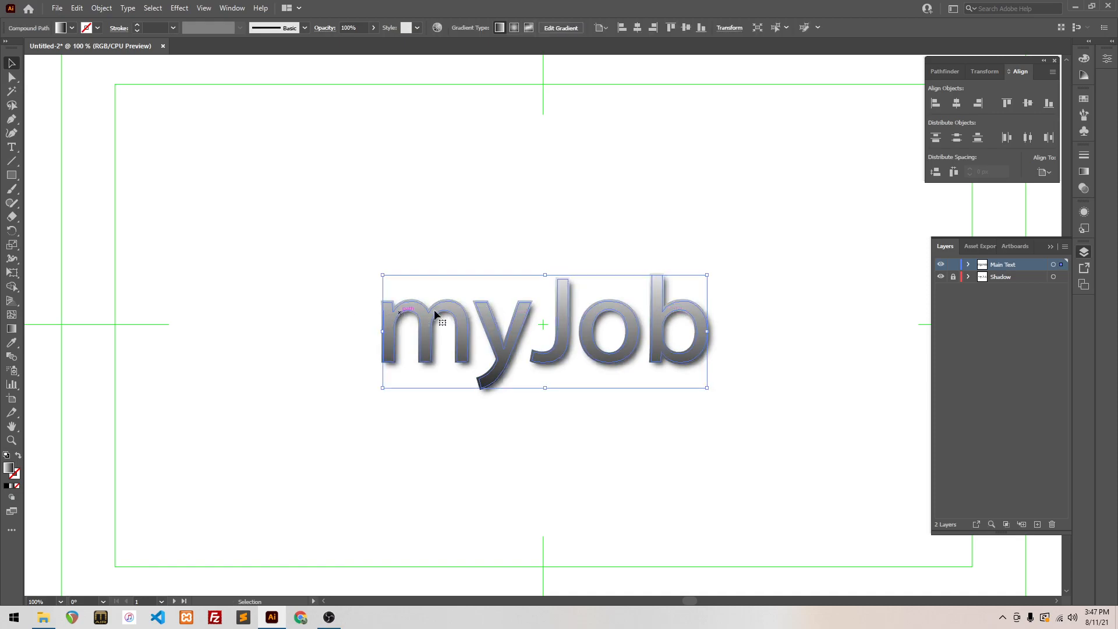
drag(655, 314, 627, 263)
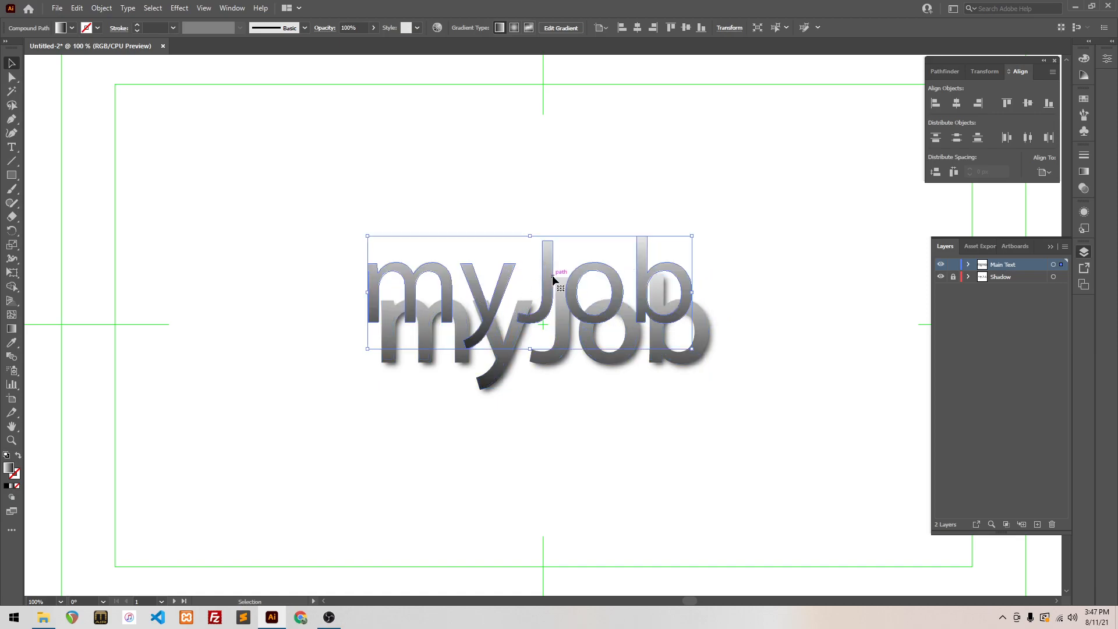
key(ctrl+z)
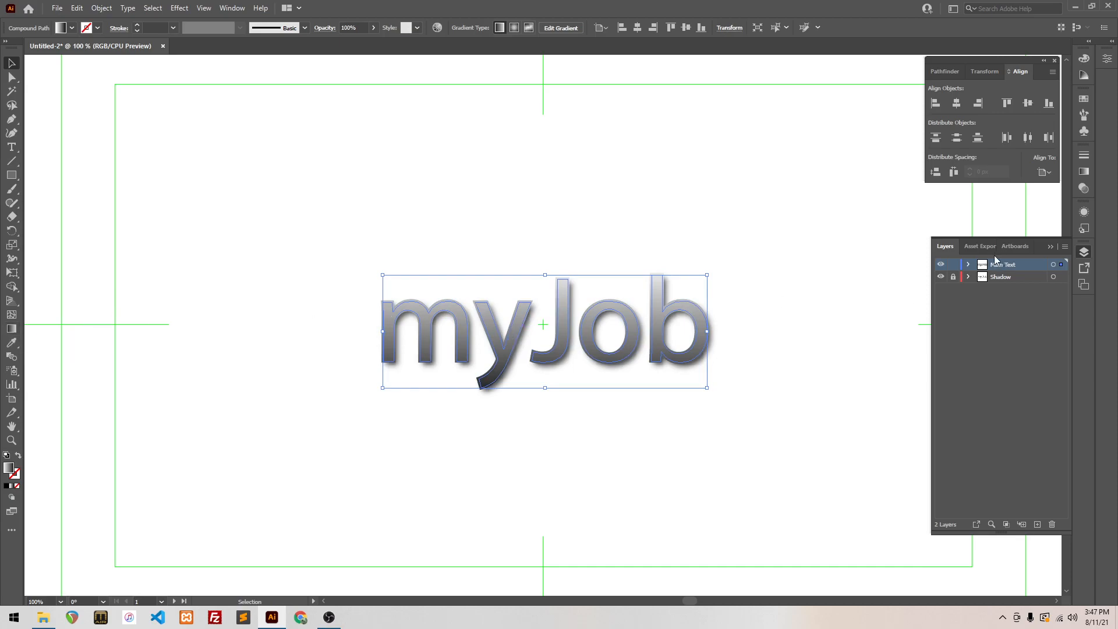
Step: Reverse the vertical gradient on the inner letters so black is at the top and white at the bottom, and deselect them
click(11, 328)
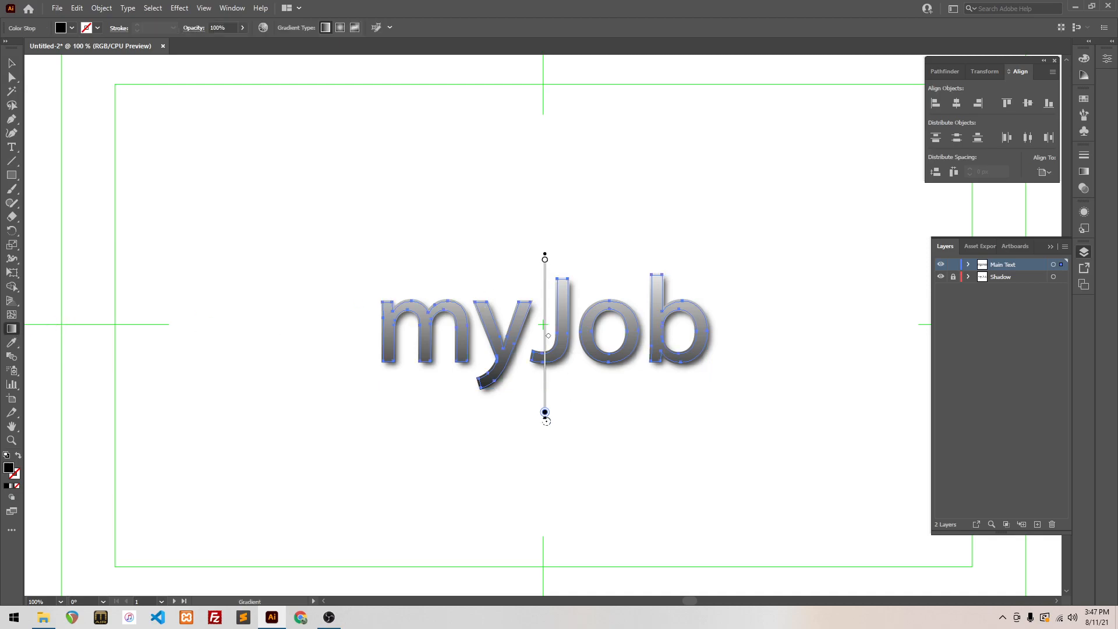
mouse_move(546, 421)
mouse_down()
mouse_move(654, 369)
mouse_move(661, 208)
mouse_move(599, 160)
mouse_move(547, 155)
mouse_move(545, 286)
mouse_up()
click(12, 63)
click(366, 331)
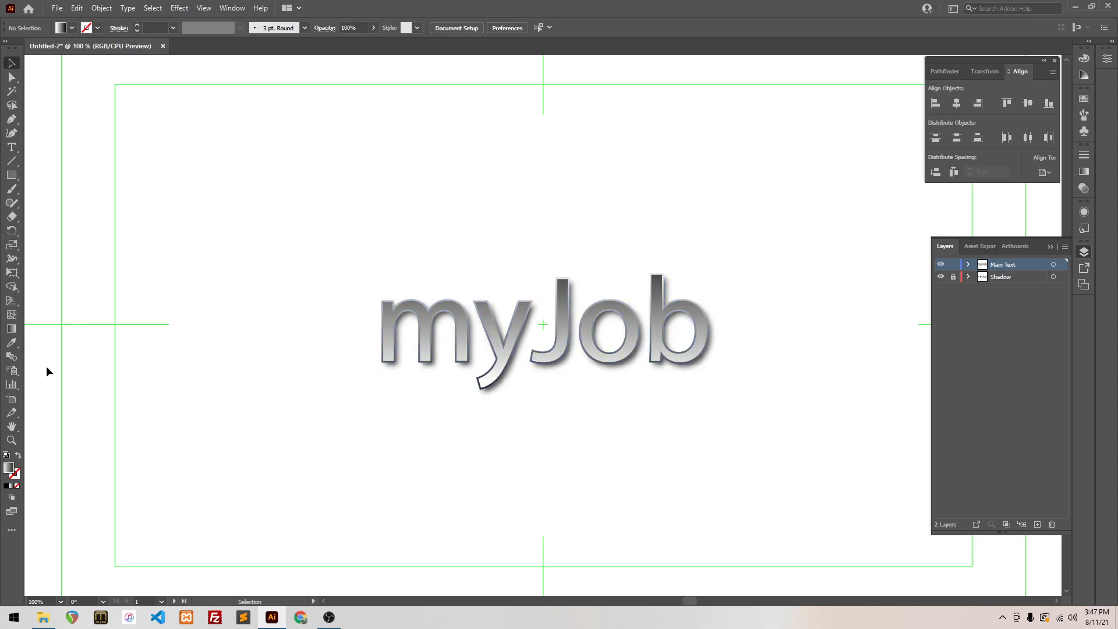
Step: Examine the offset outline around the letters m and y up close
click(11, 440)
drag(355, 272, 567, 387)
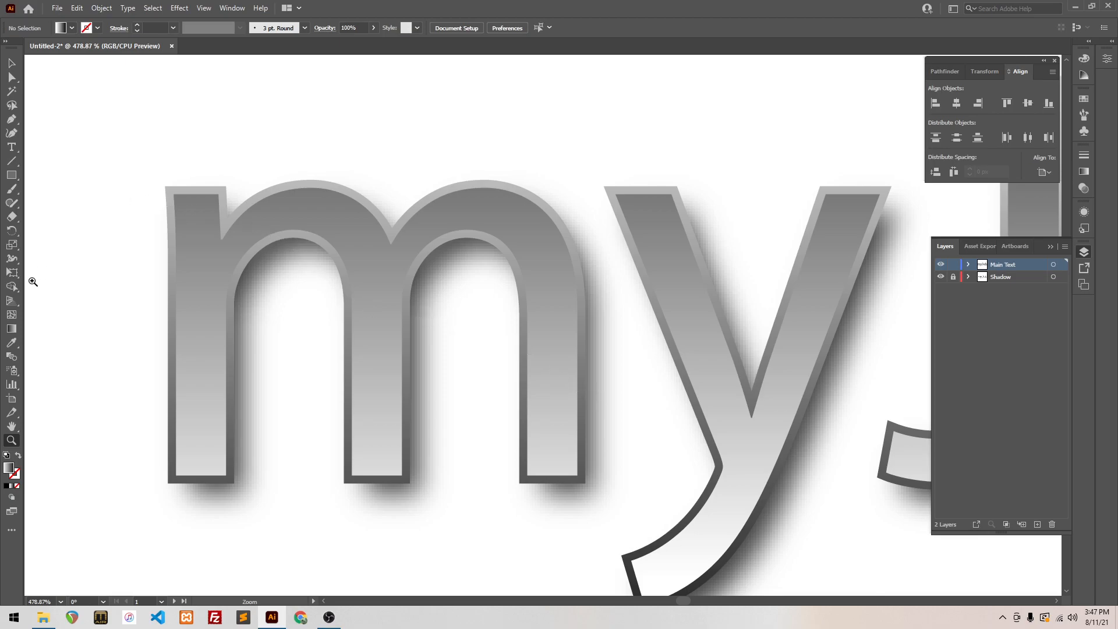
click(11, 328)
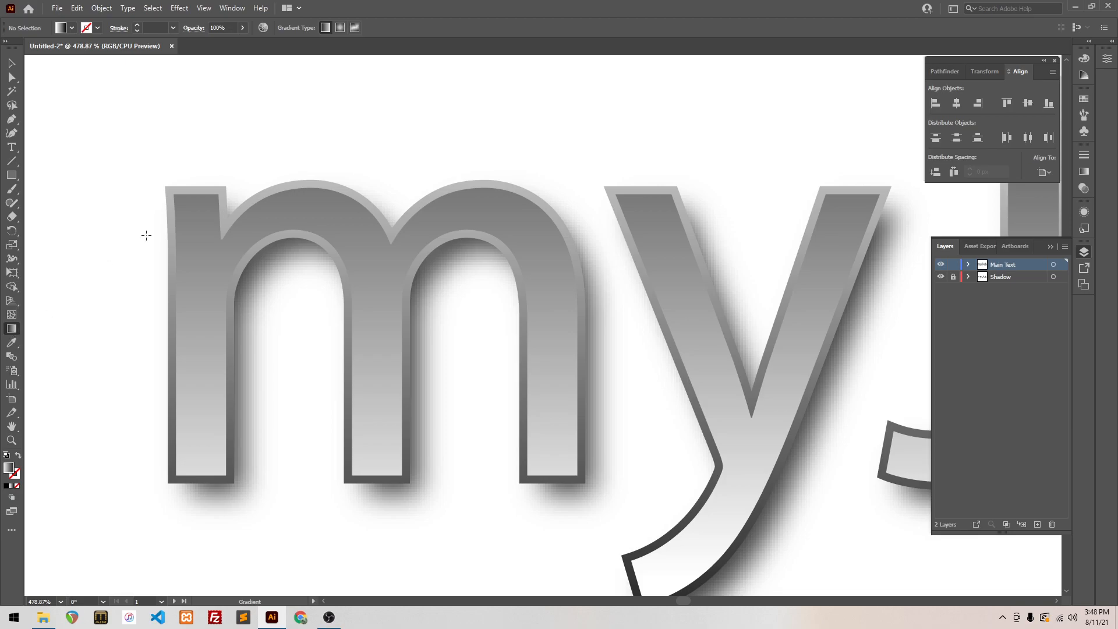
click(11, 62)
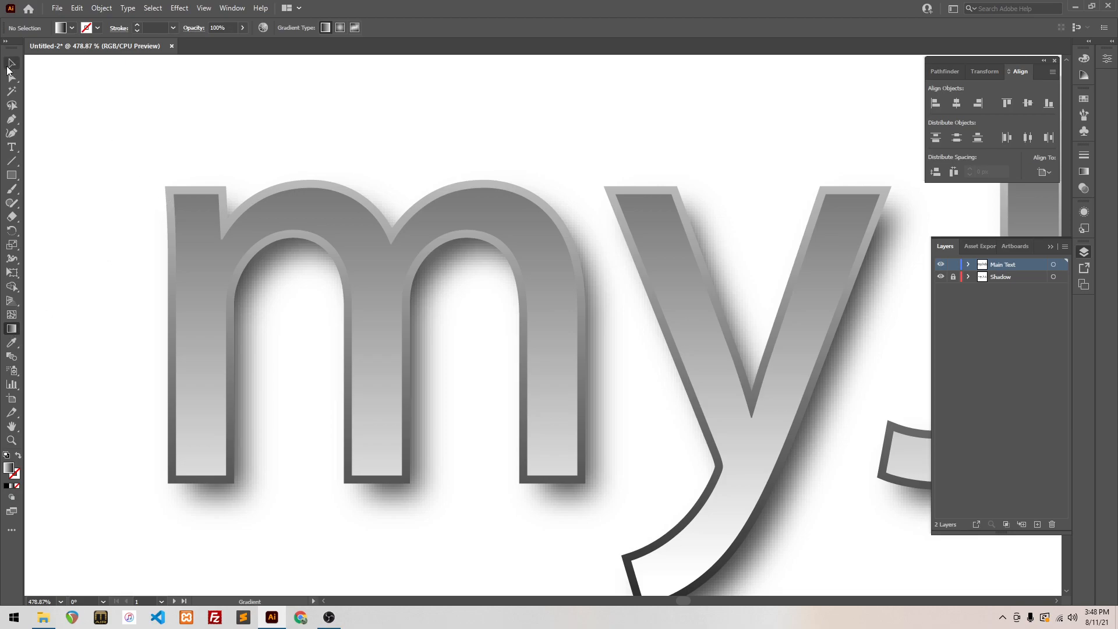
click(168, 202)
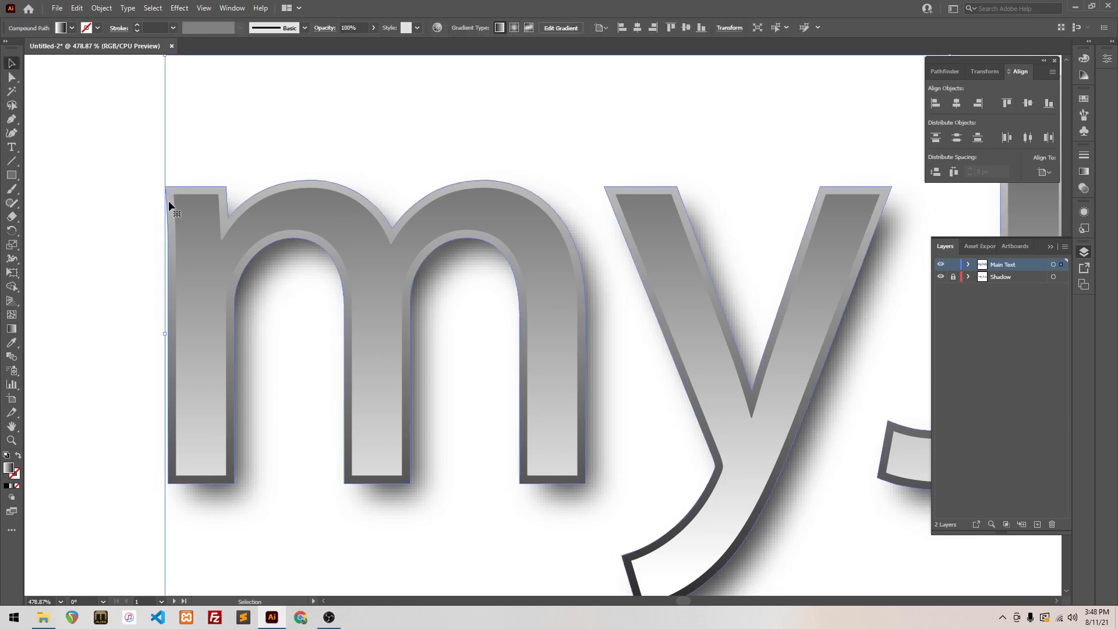
Step: Shift the inner letters' gradient down so it extends past their upper and lower edges, and deselect them
click(337, 225)
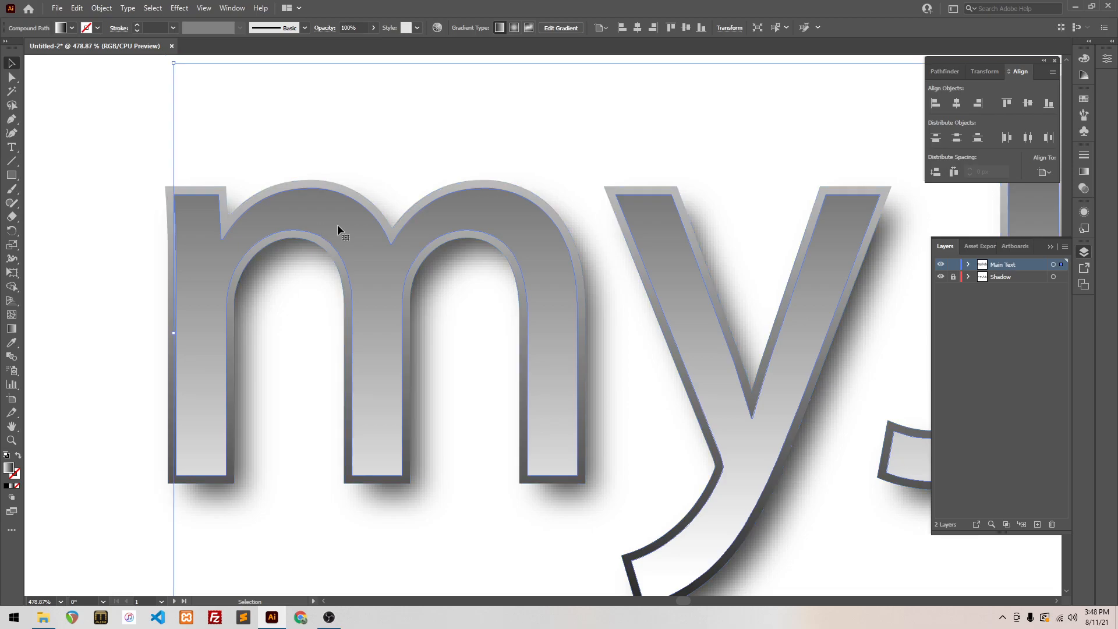
key(ctrl+1)
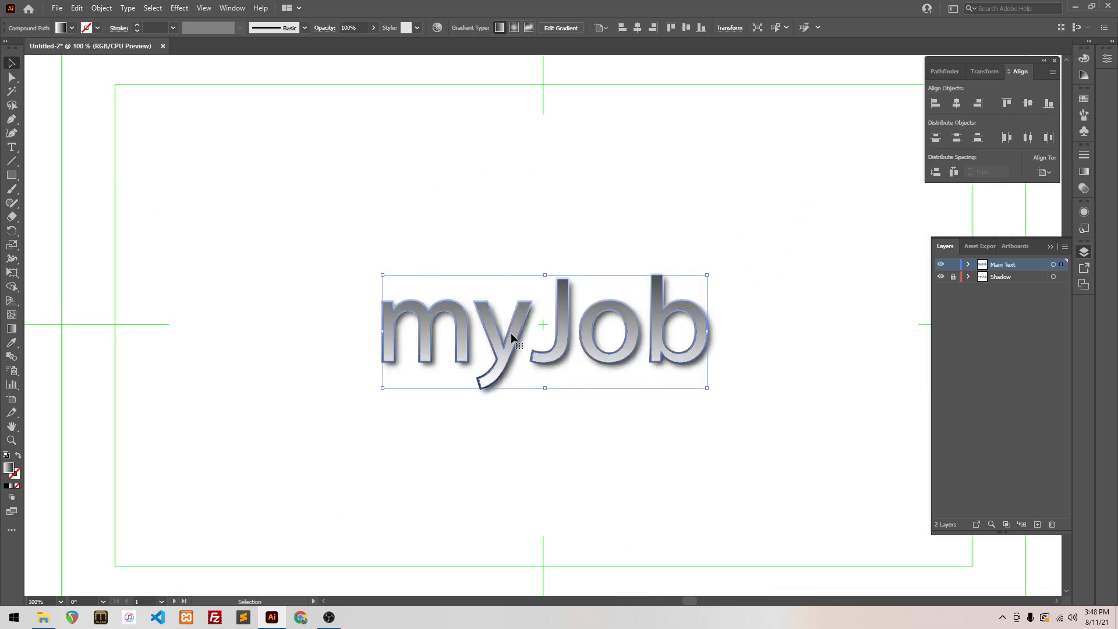
click(11, 328)
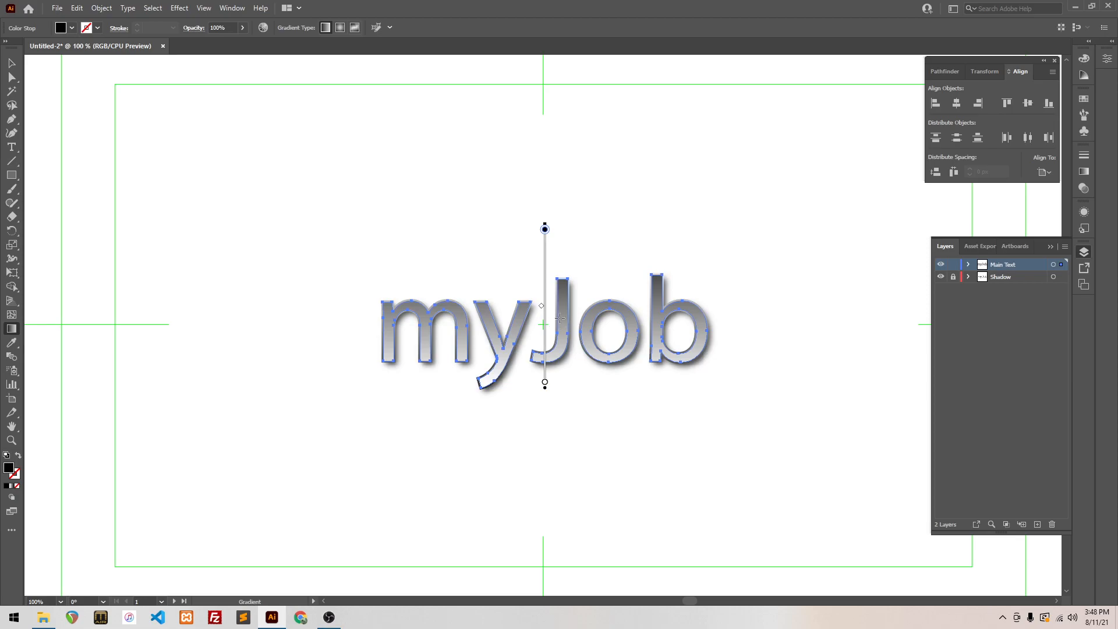
drag(544, 248, 545, 279)
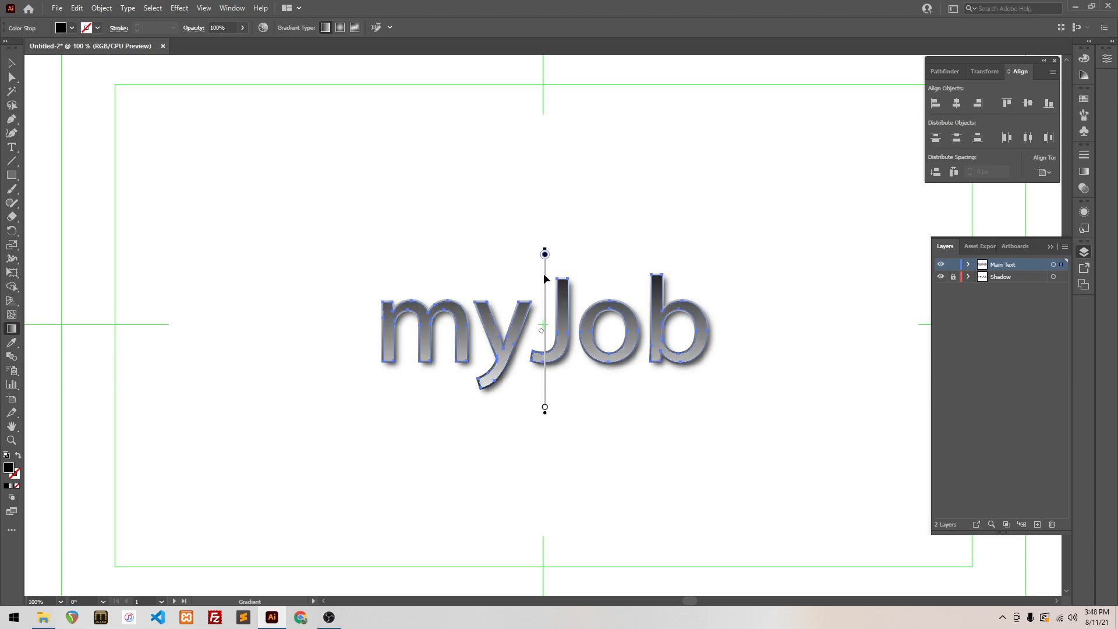
key(v)
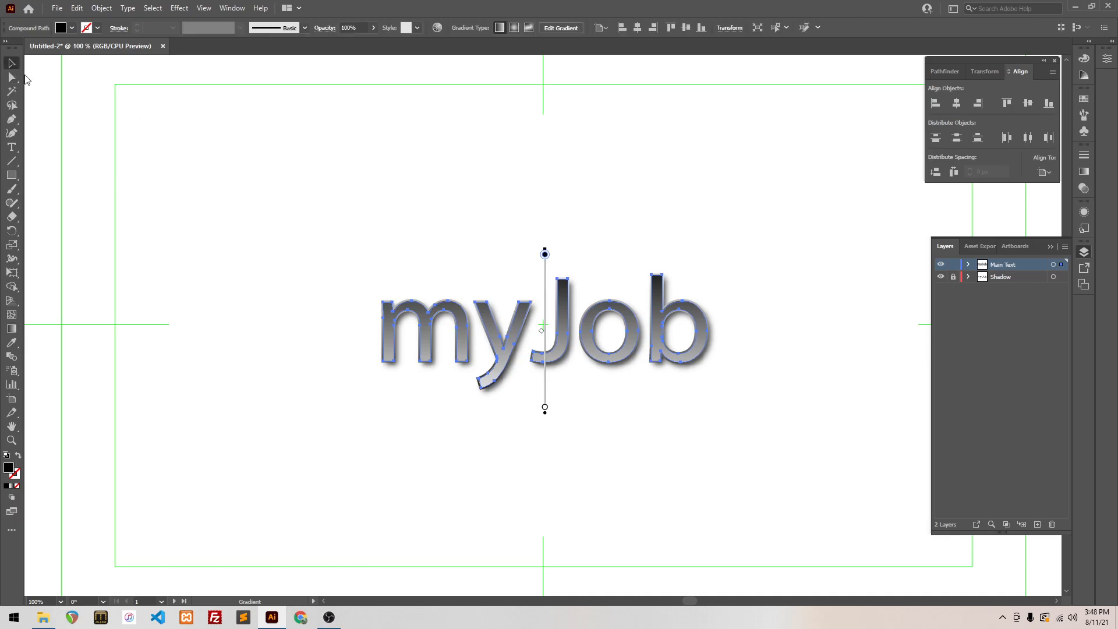
click(328, 243)
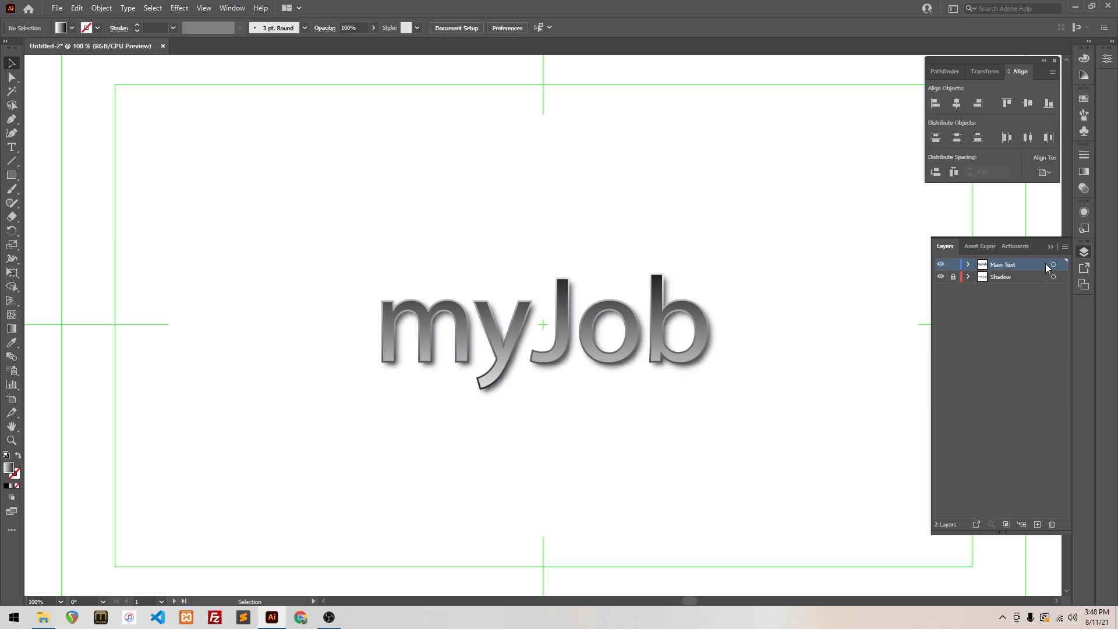
Step: Copy the inner myJob letters in place onto a new layer above Main Text
click(1060, 263)
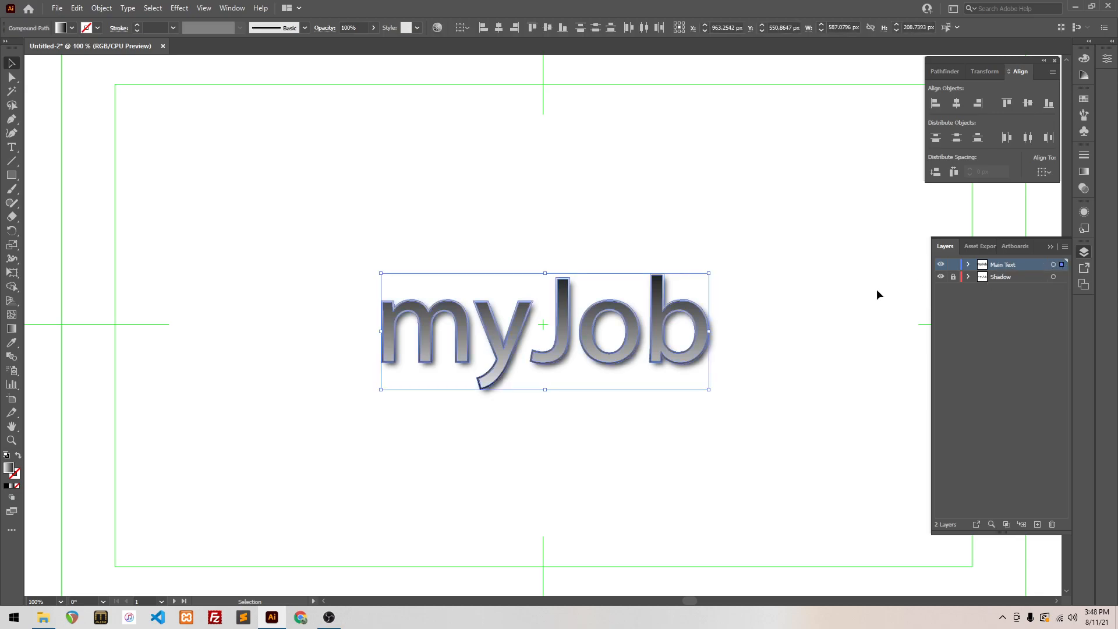
click(765, 304)
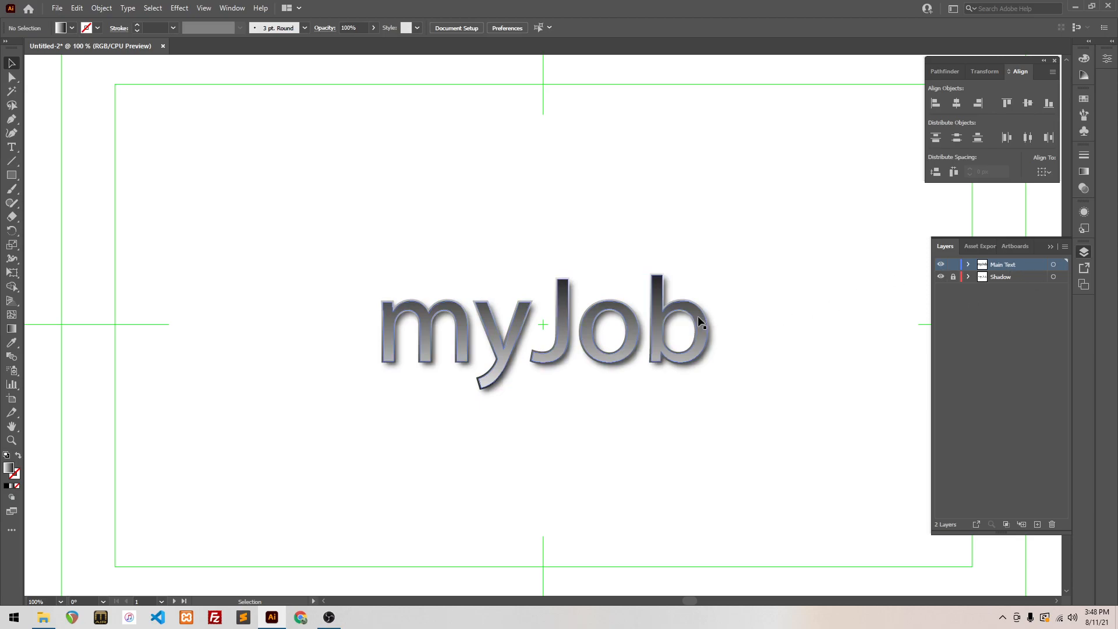
click(698, 316)
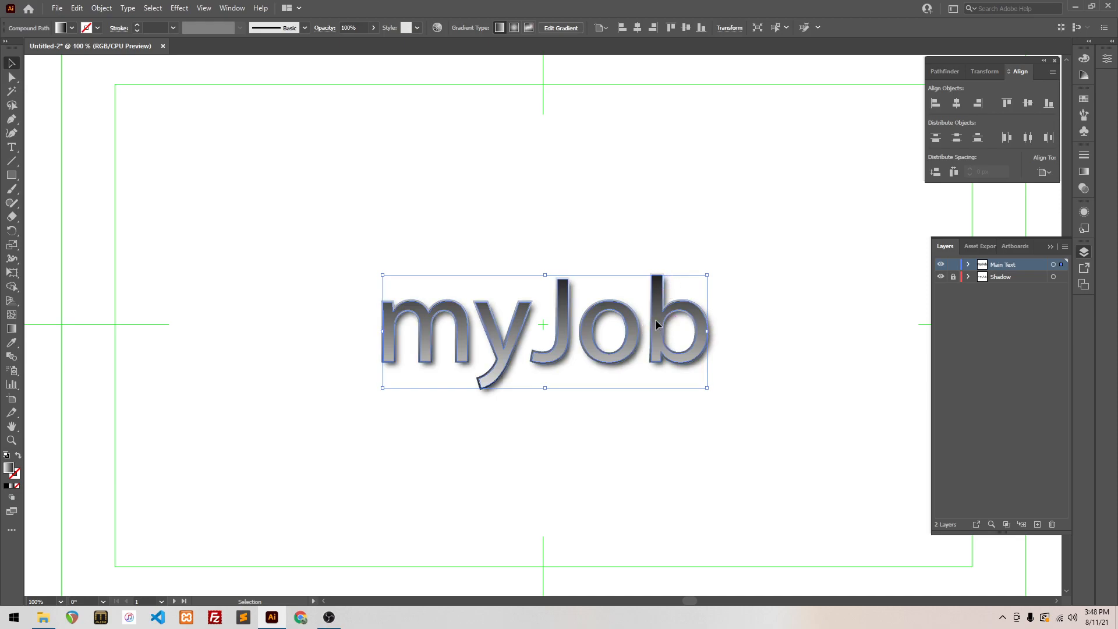
key(a)
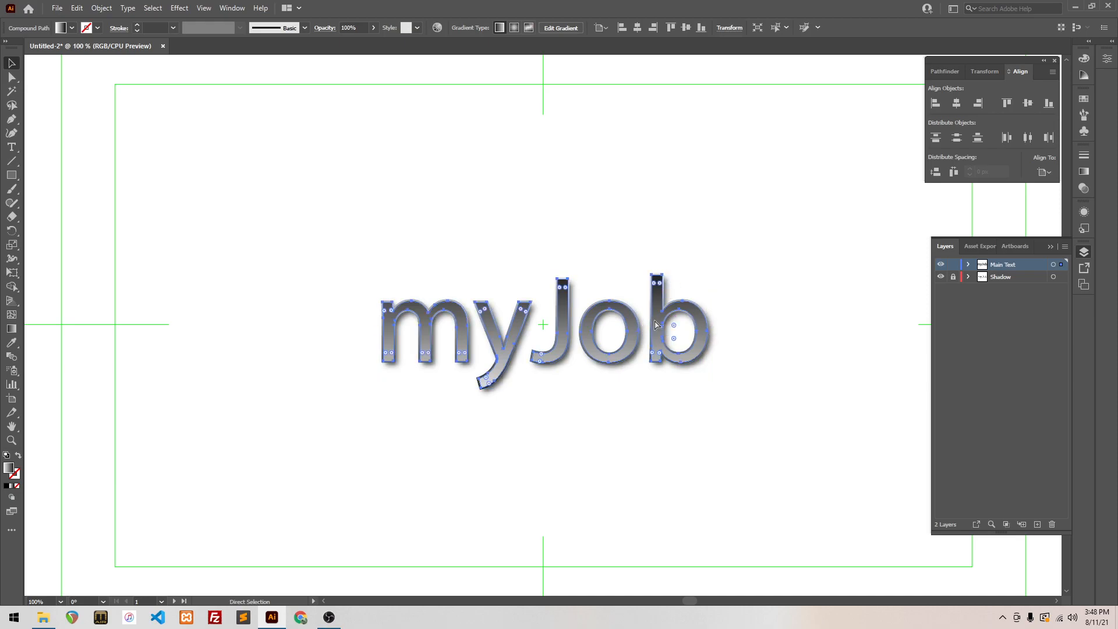
key(v)
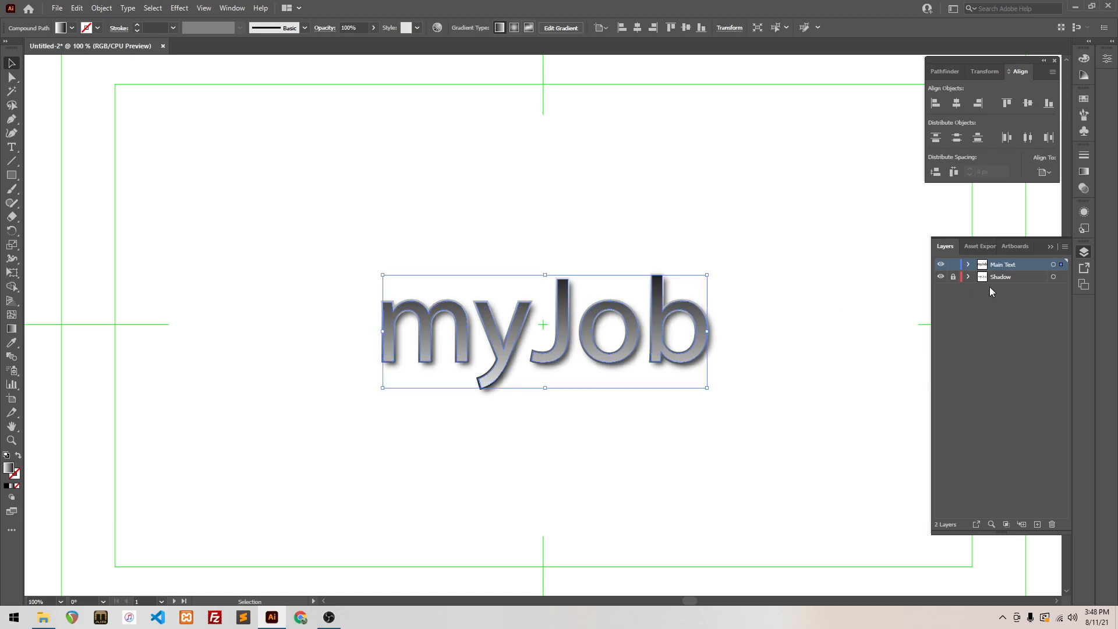
click(1037, 524)
key(ctrl+f)
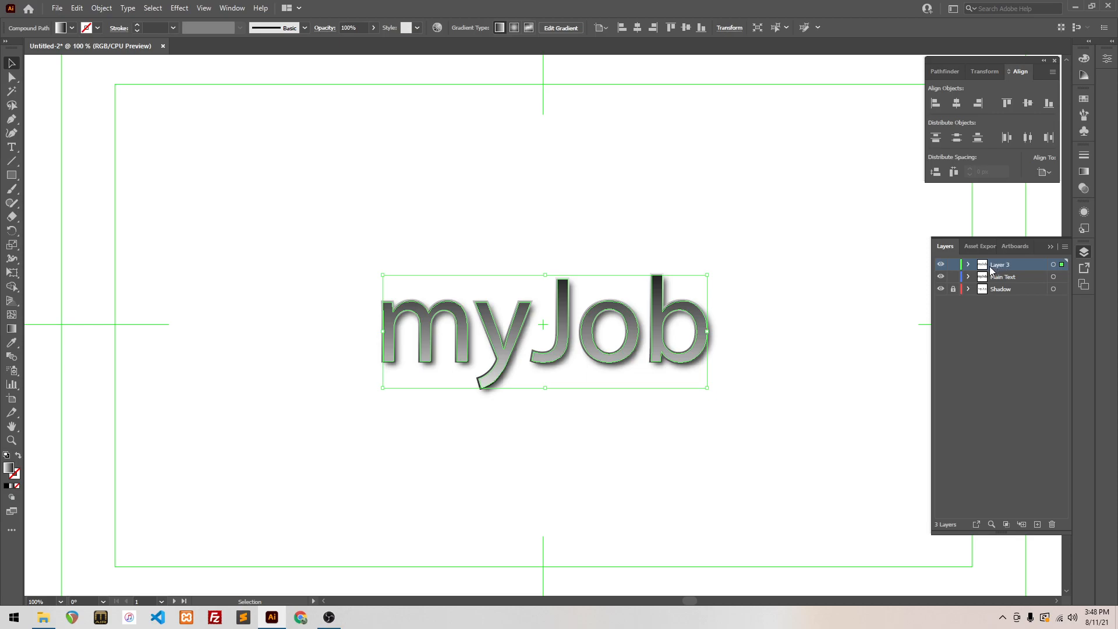
Step: Hide the Main Text and Shadow layers to isolate the letter copy on Layer 3
drag(940, 276, 939, 289)
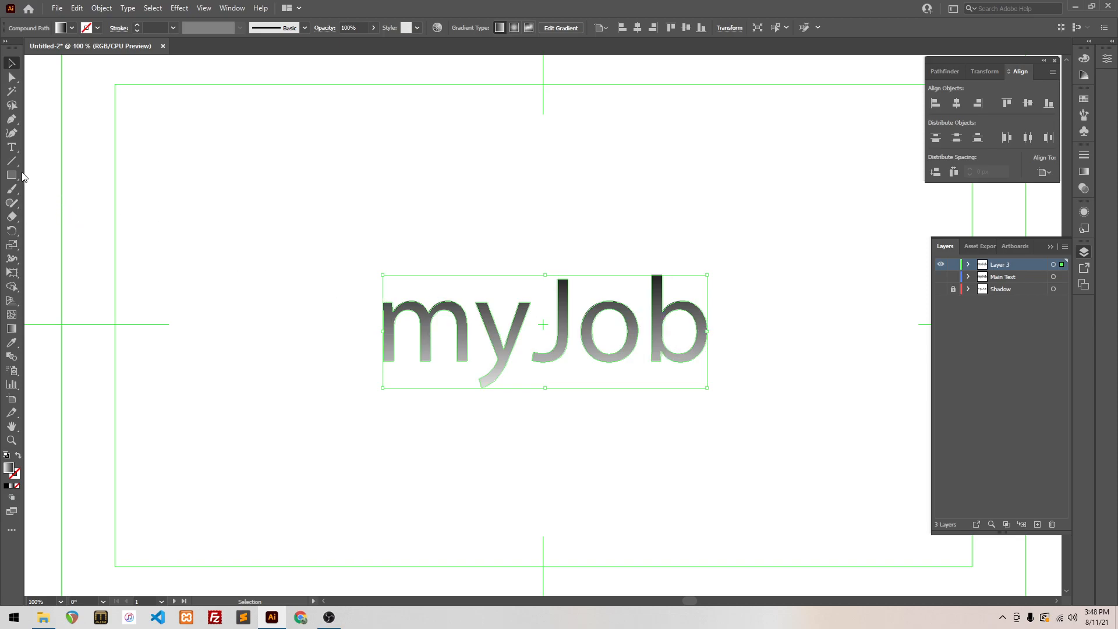
click(11, 440)
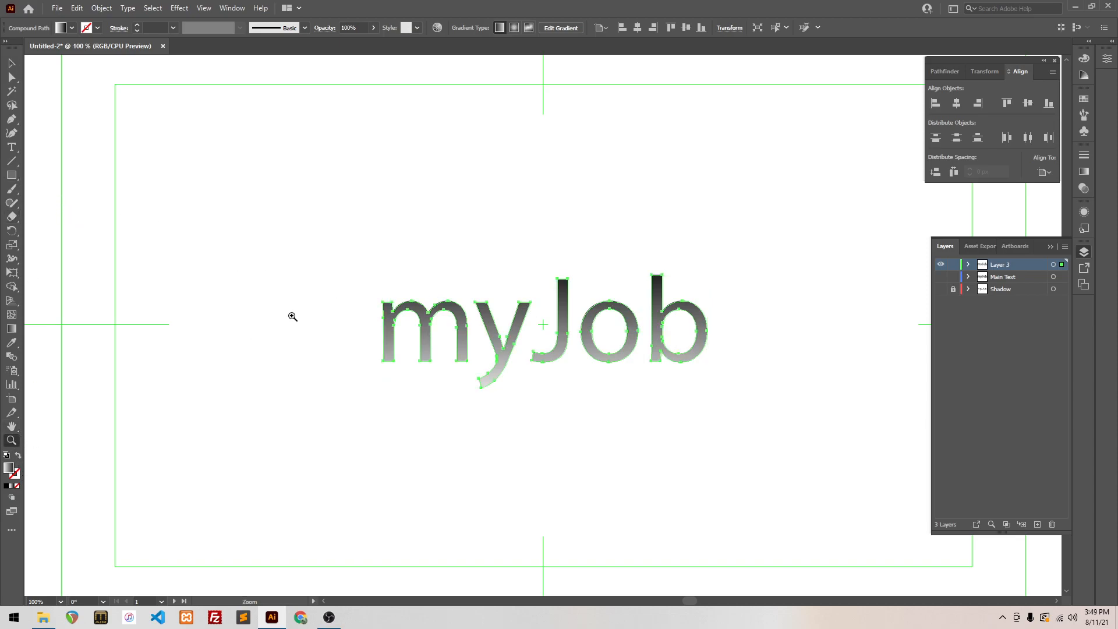
drag(366, 282, 729, 403)
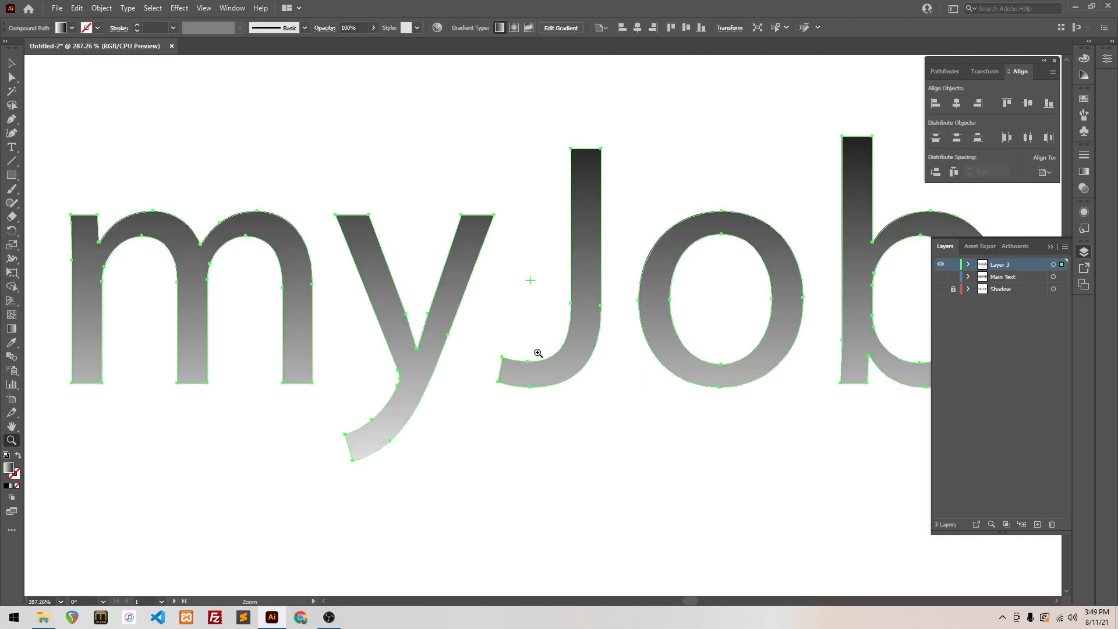
Step: Move the white gradient stop close to the black one and shift the gradient down over the upper part of the letters
click(11, 329)
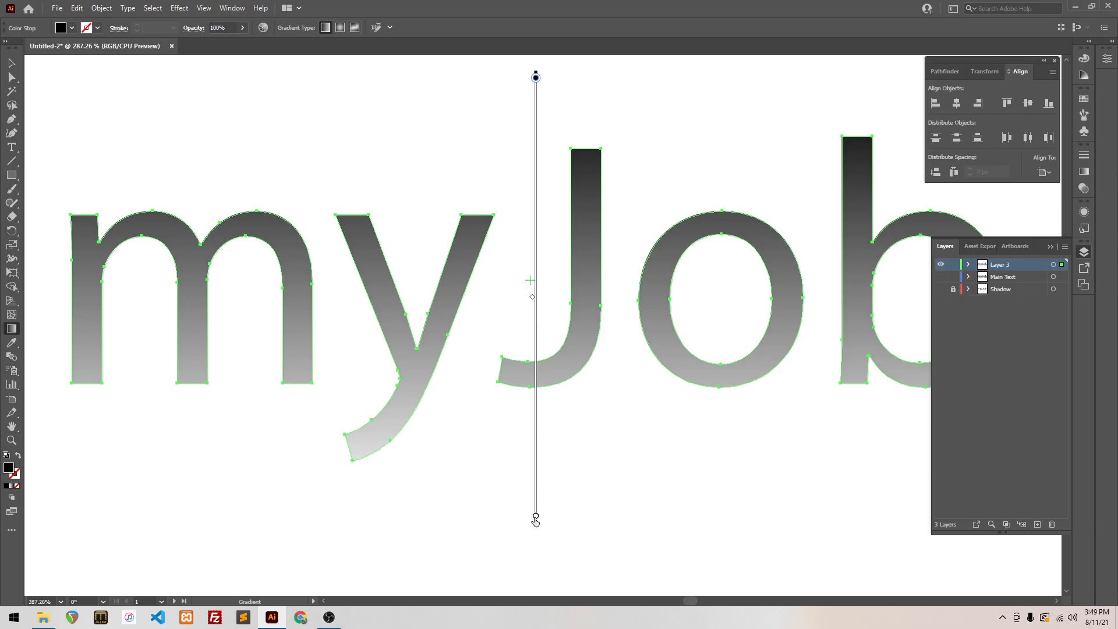
click(536, 517)
drag(536, 517, 539, 115)
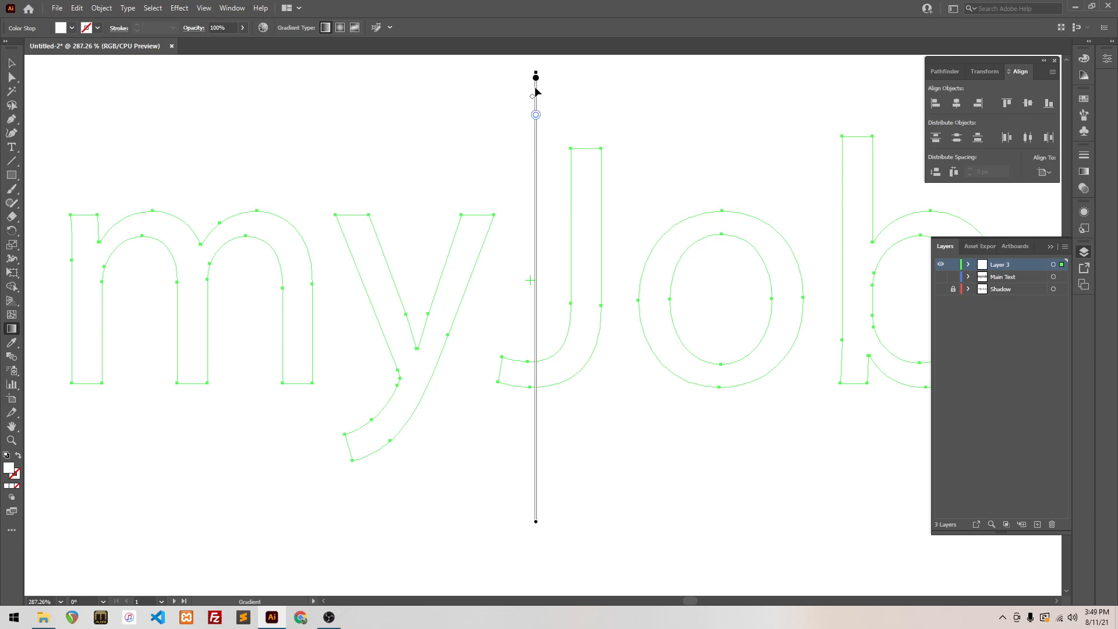
drag(537, 100, 535, 260)
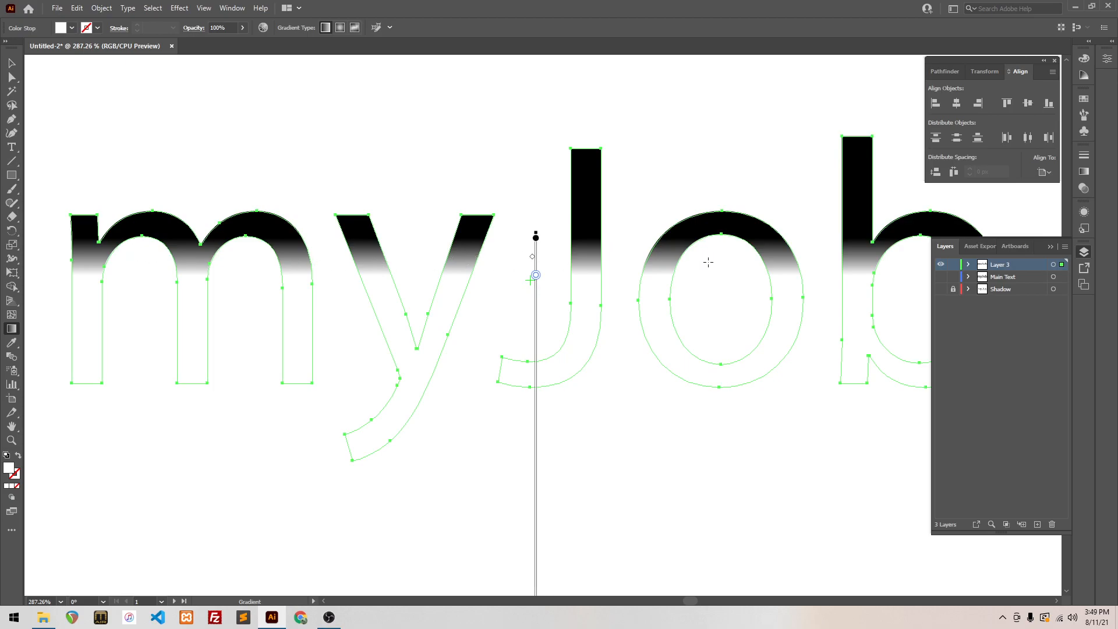
Step: Move the gradient's white stop to its far end and add another white stop near the middle
click(1084, 173)
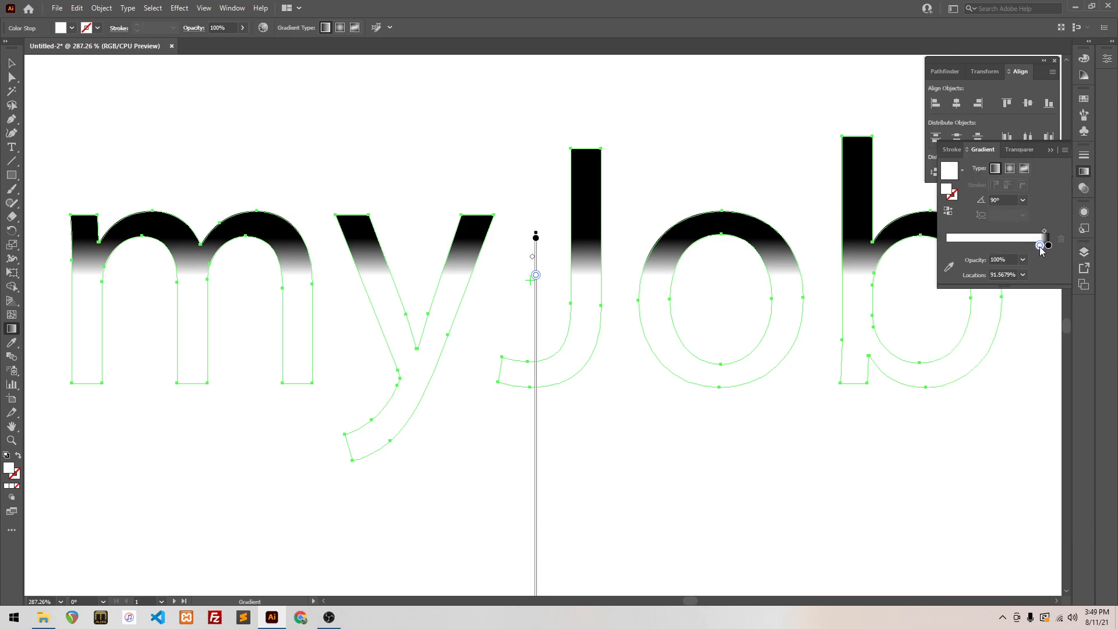
drag(1041, 249, 945, 250)
double_click(996, 247)
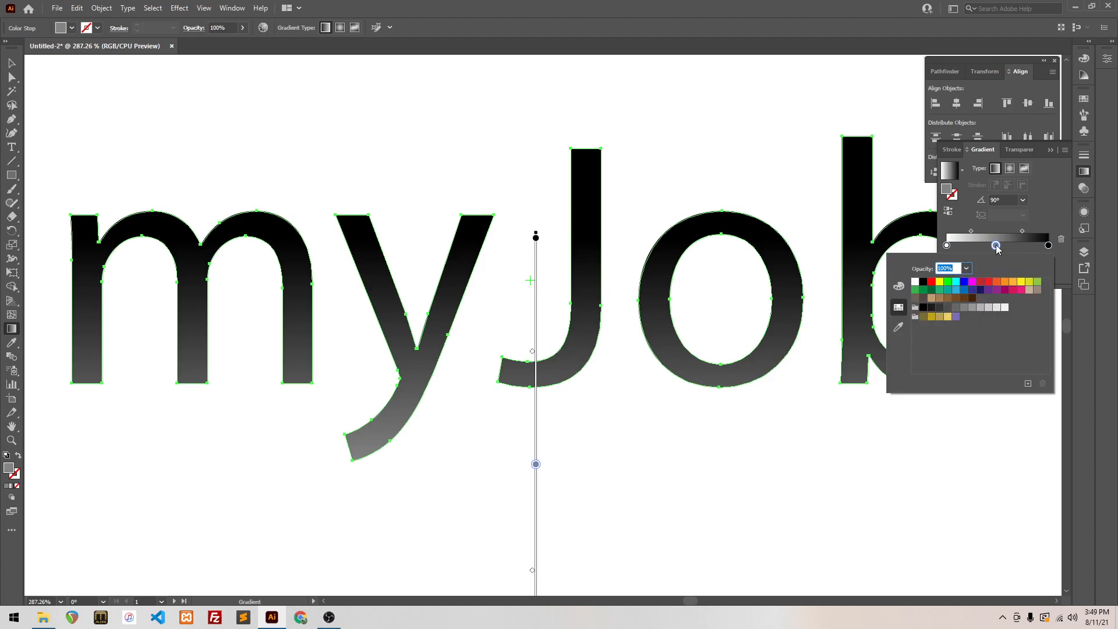
click(915, 282)
Step: Set the gradient's first stop to 0% opacity, and recolor the black end stop white with 0% opacity
double_click(947, 246)
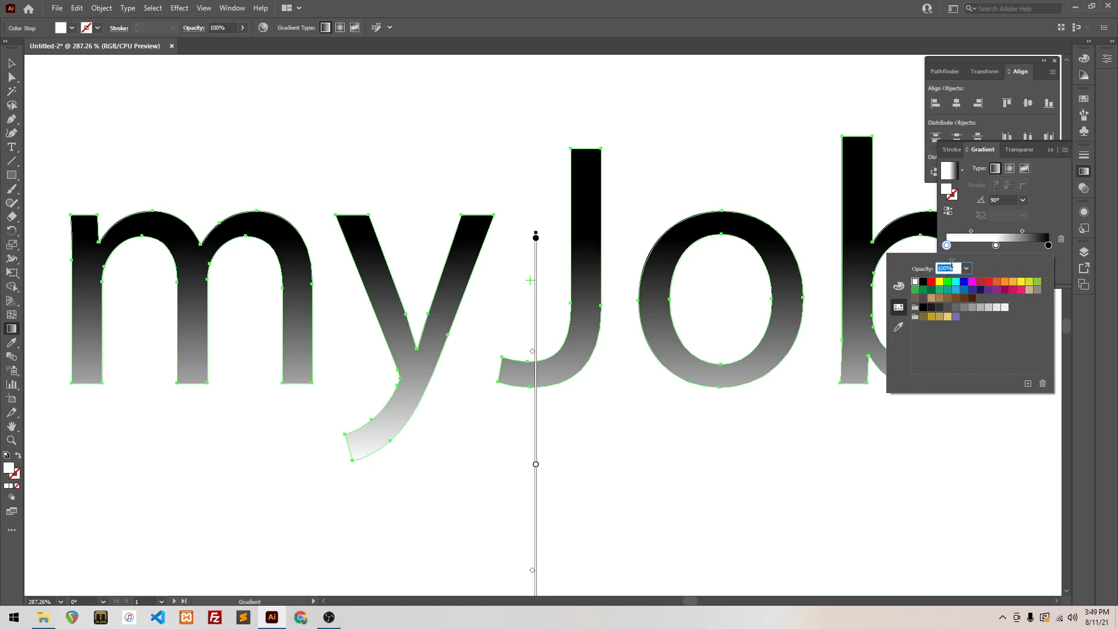
text(0)
key(Return)
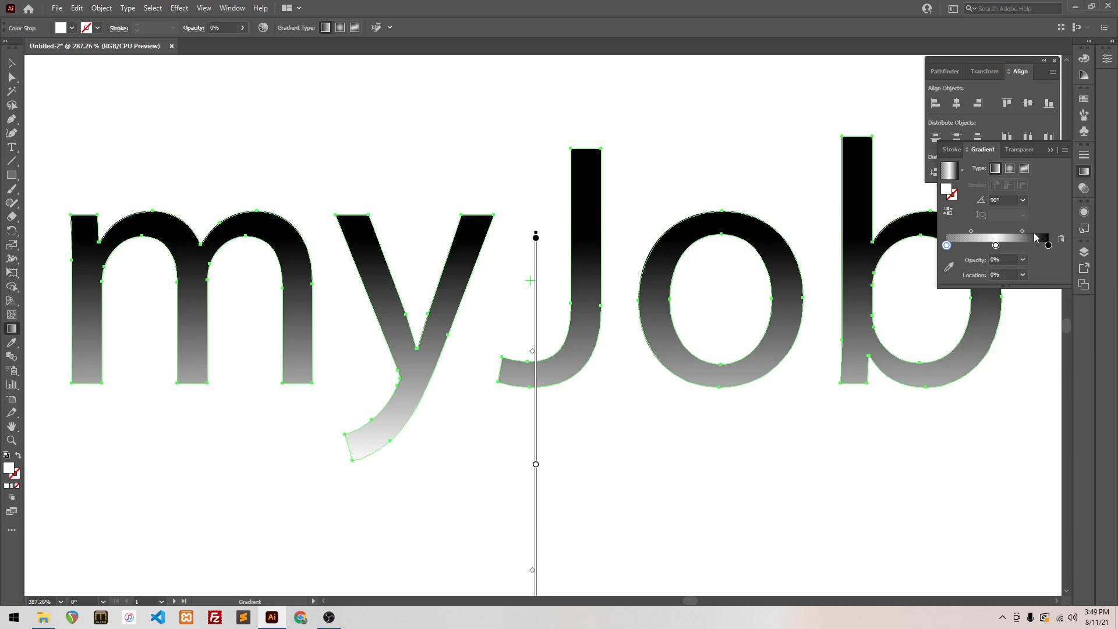
double_click(1048, 245)
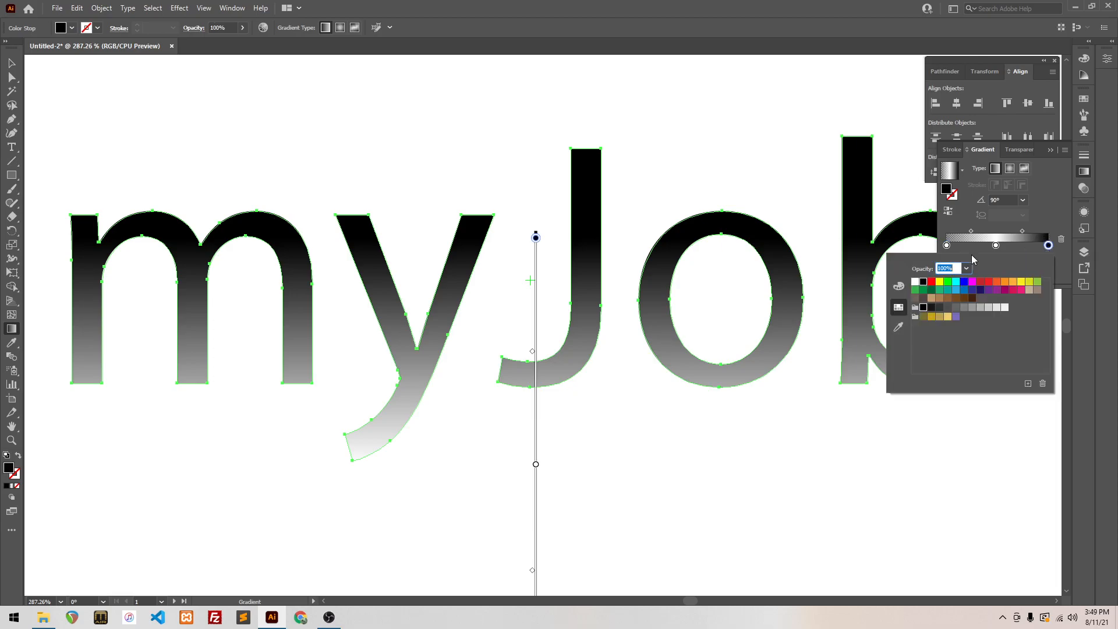
click(914, 281)
text(0)
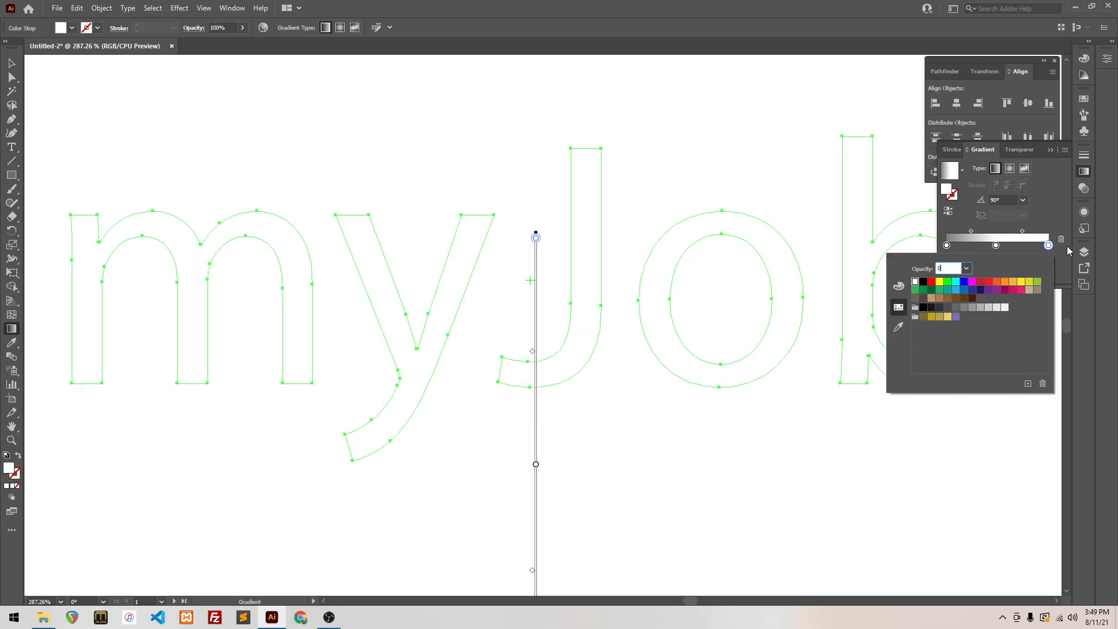
key(Return)
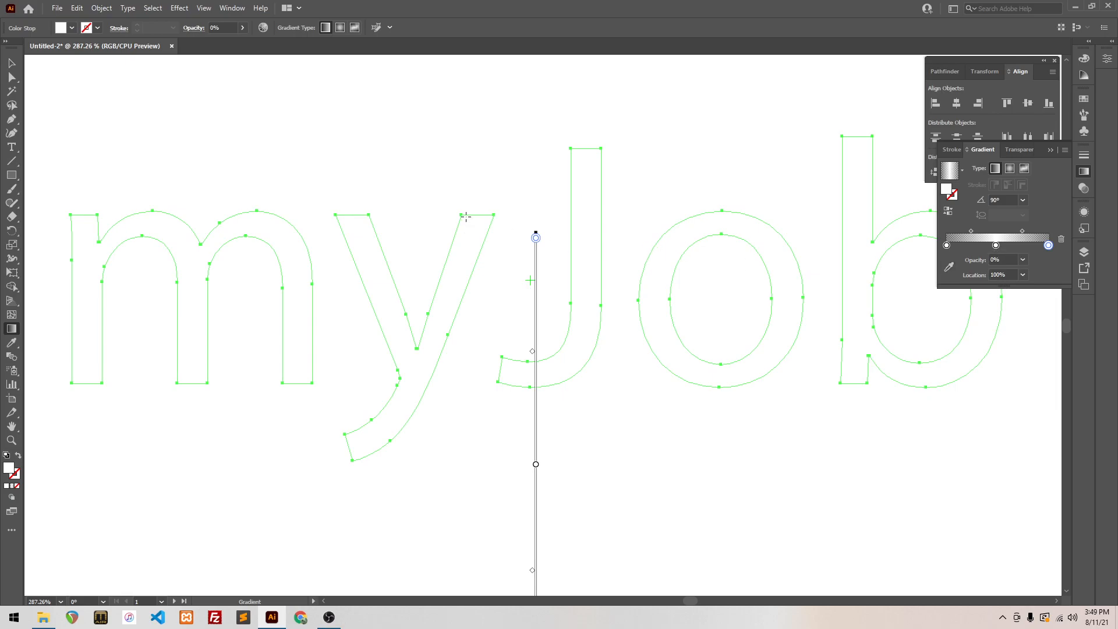
Step: Make the Main Text and Shadow layers visible again beneath the highlight letters
click(12, 63)
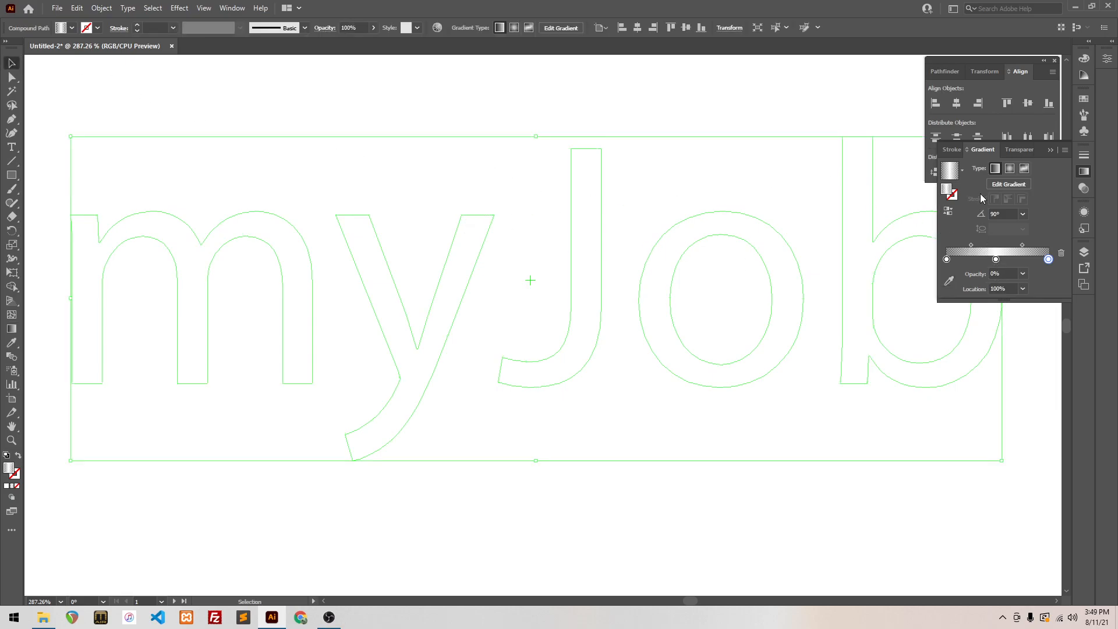
click(1084, 255)
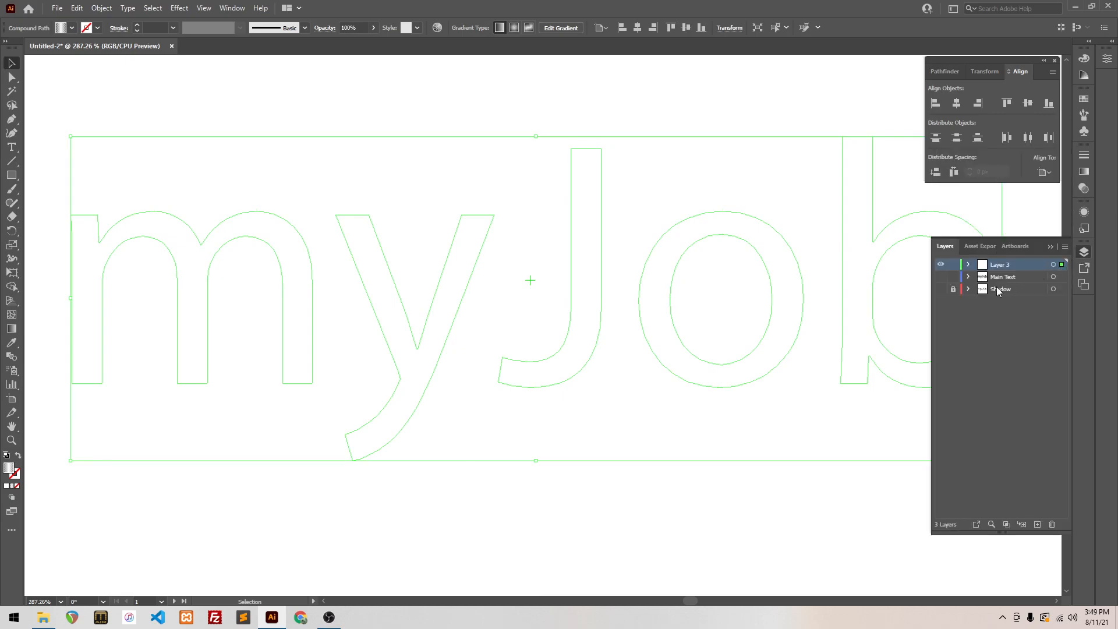
click(940, 290)
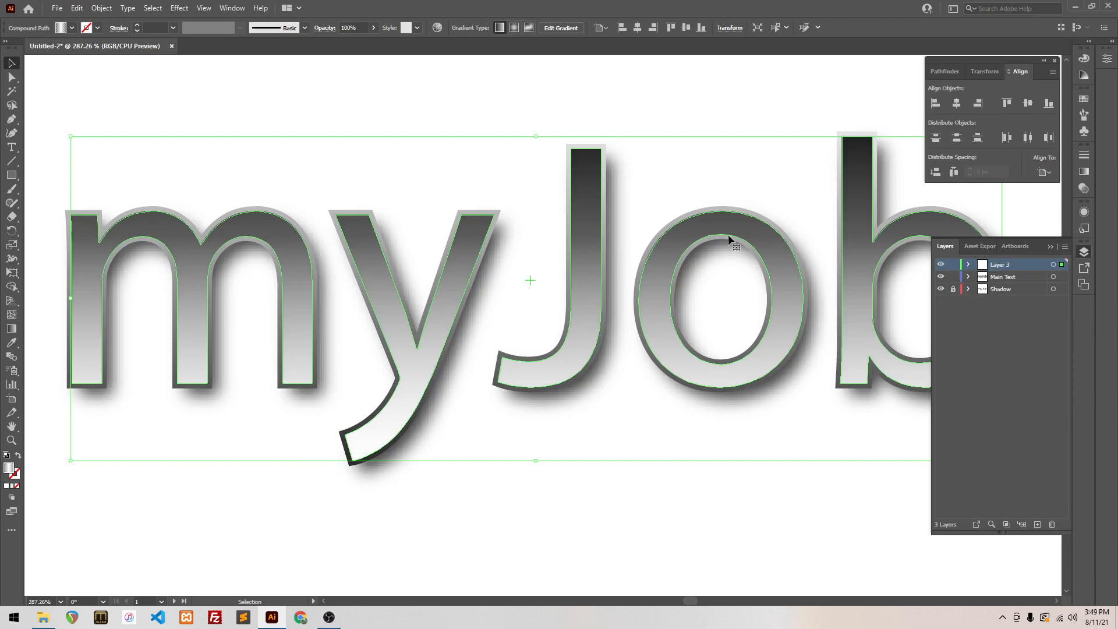
Step: Shift the highlight gradient up and pull both transparent stops close to the white one for a narrow band across the letters, and deselect them
click(12, 330)
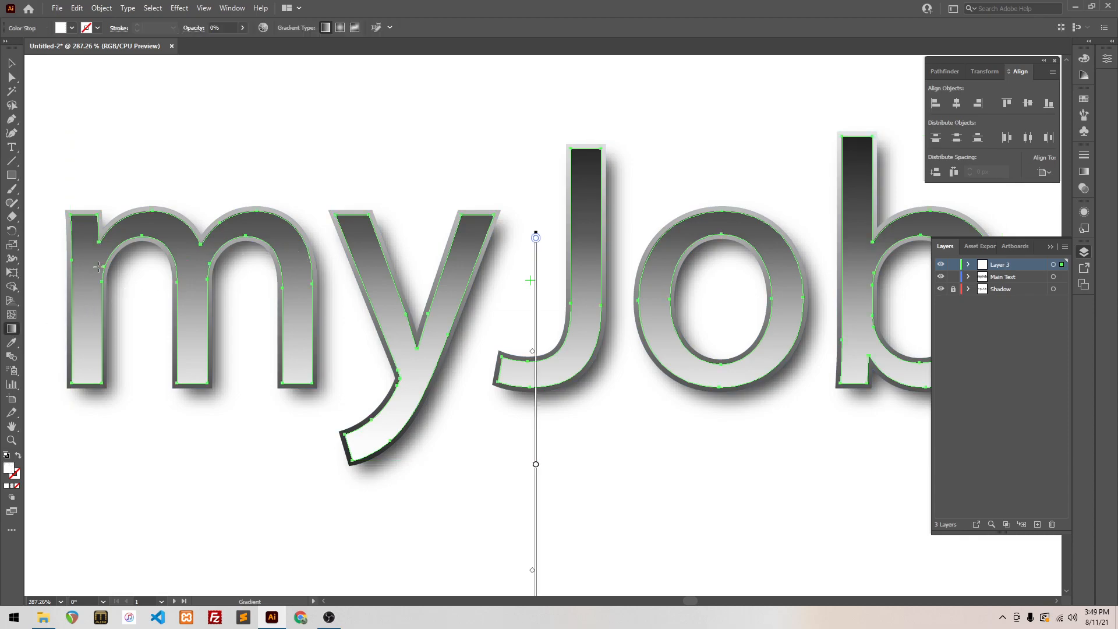
drag(535, 440, 529, 202)
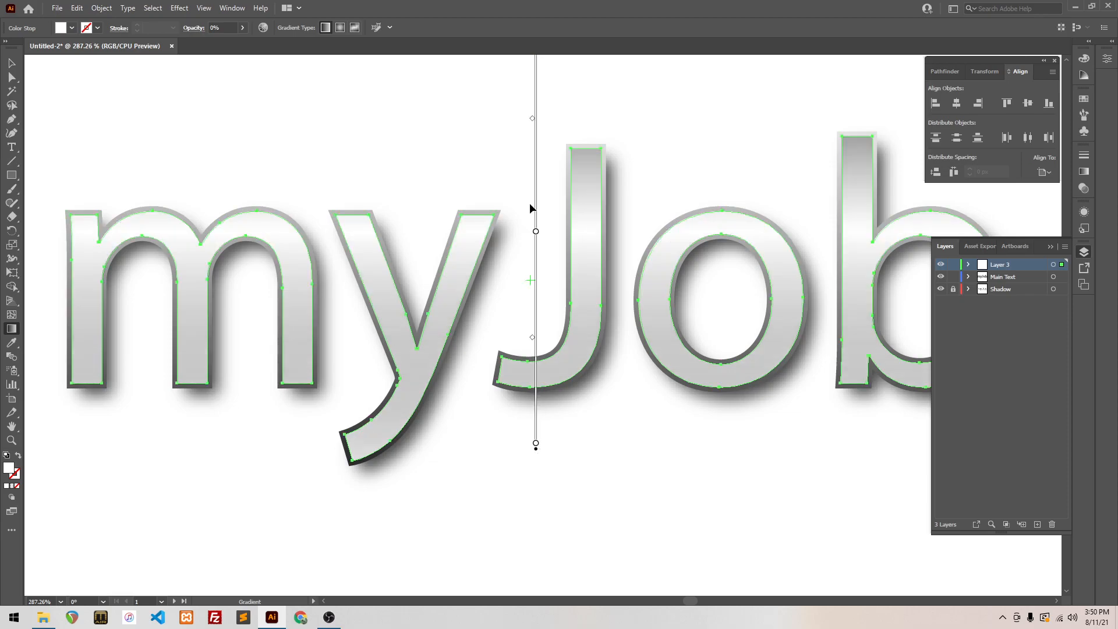
drag(536, 446, 536, 256)
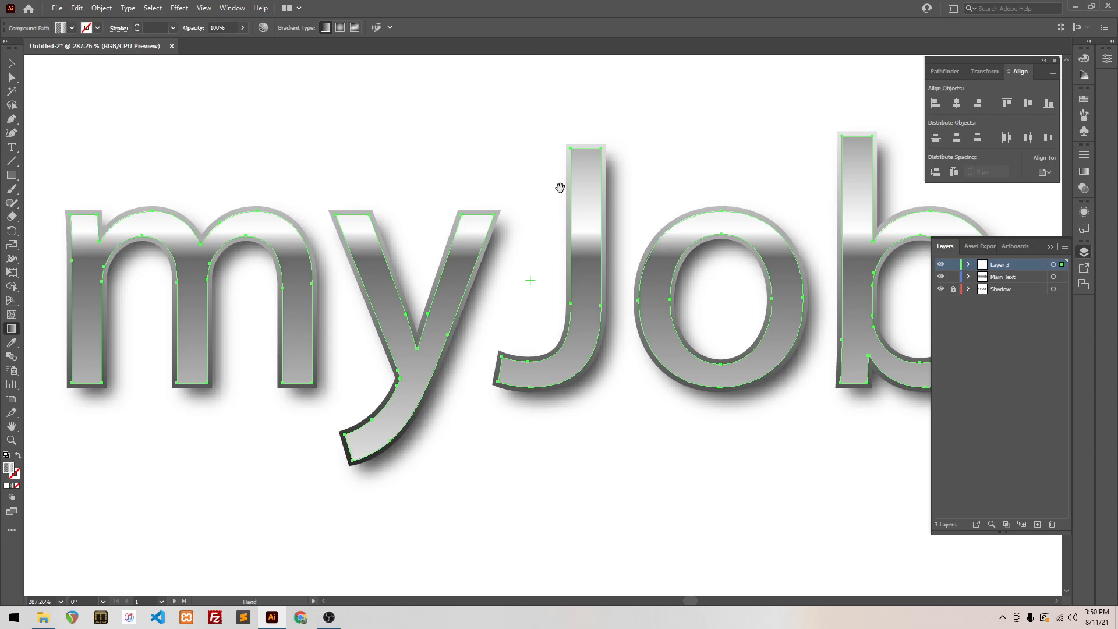
drag(549, 181, 551, 324)
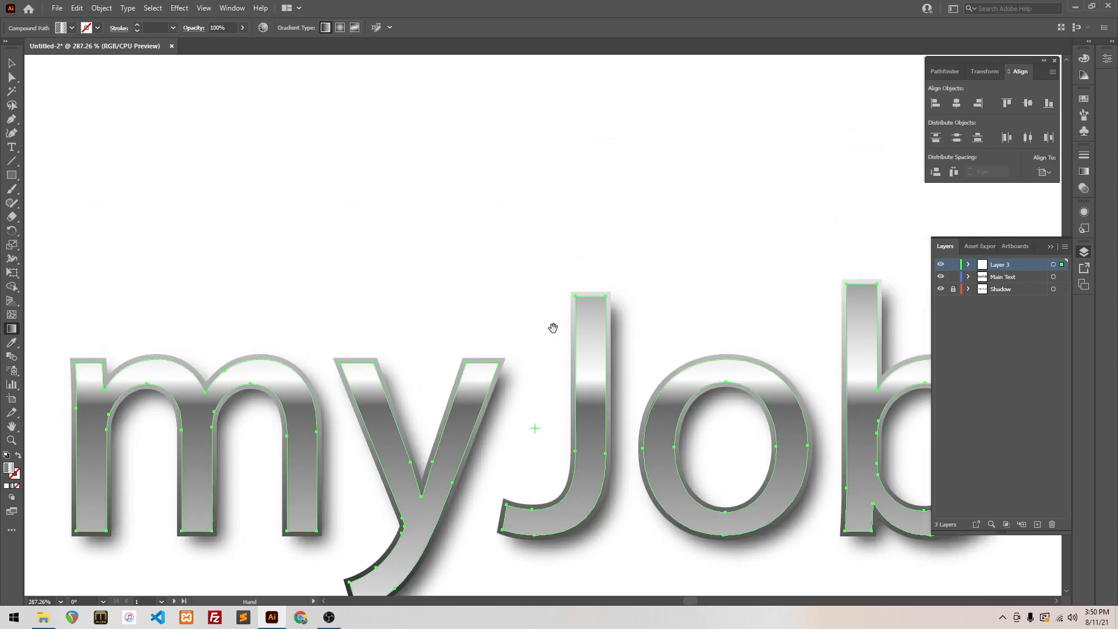
click(541, 153)
drag(541, 153, 541, 420)
click(540, 364)
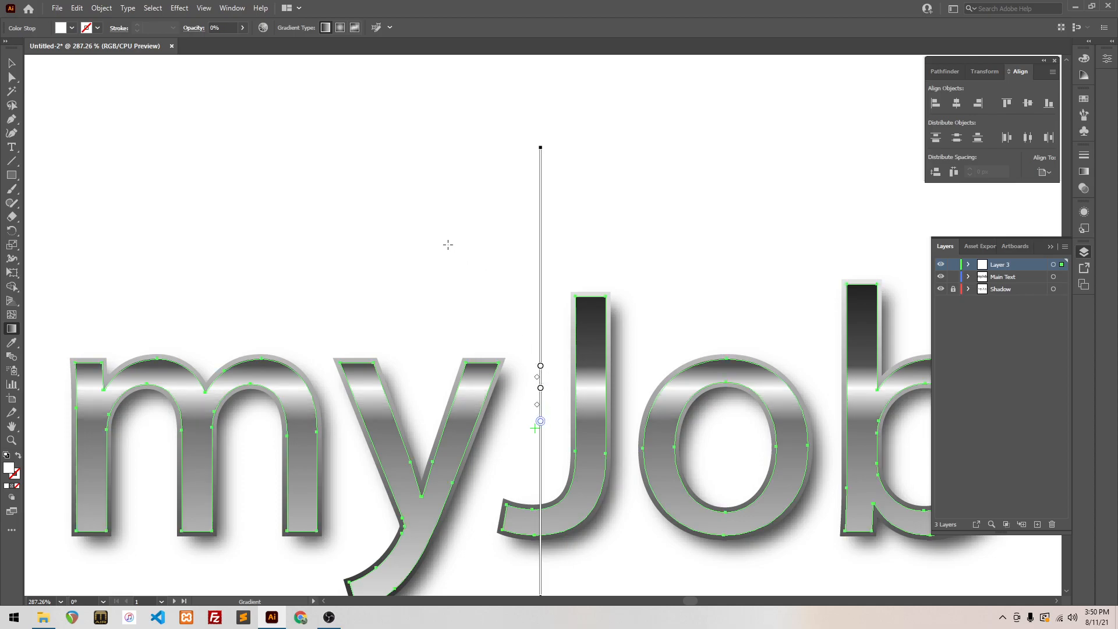
click(11, 63)
key(ctrl+1)
click(335, 246)
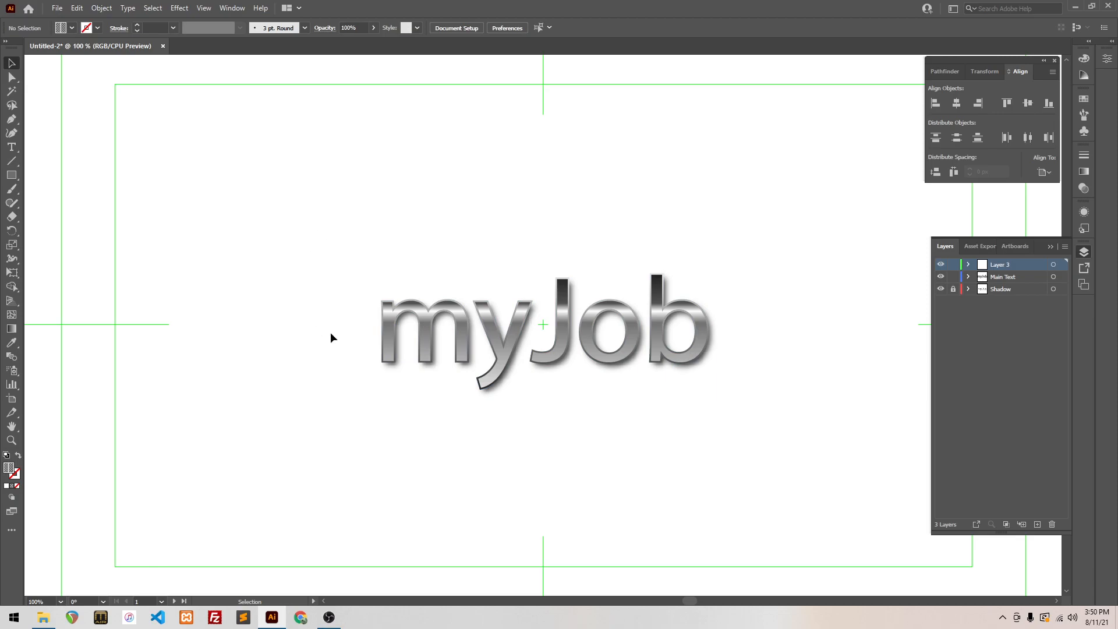
Step: Nudge the highlight gradient slightly lower on the Layer 3 letters and deselect them
click(562, 315)
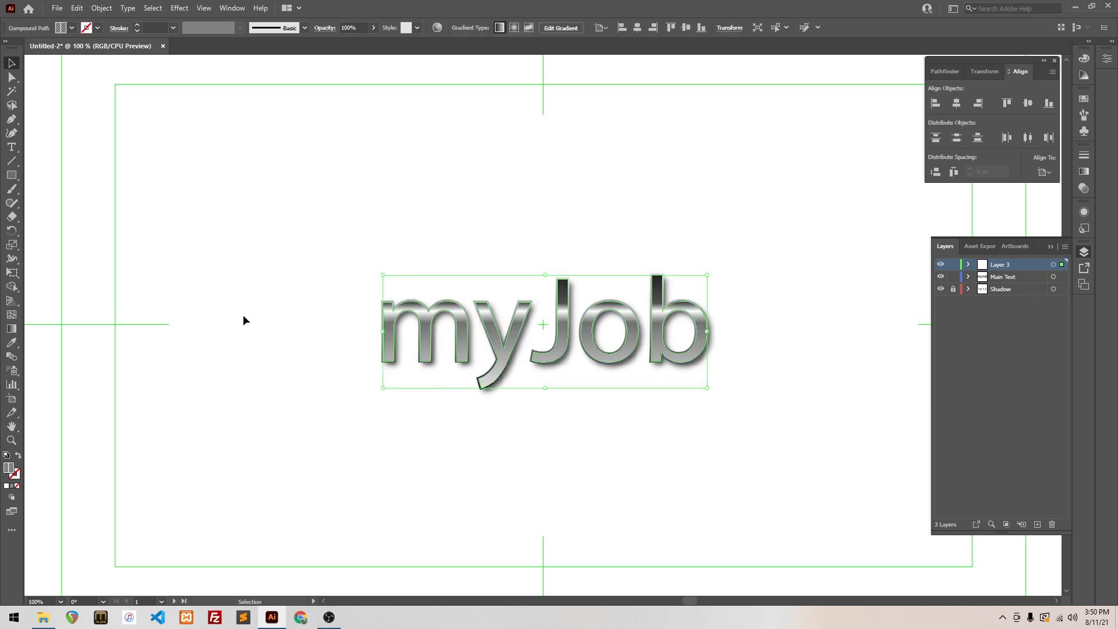
click(12, 329)
drag(546, 354, 546, 361)
click(11, 62)
click(234, 139)
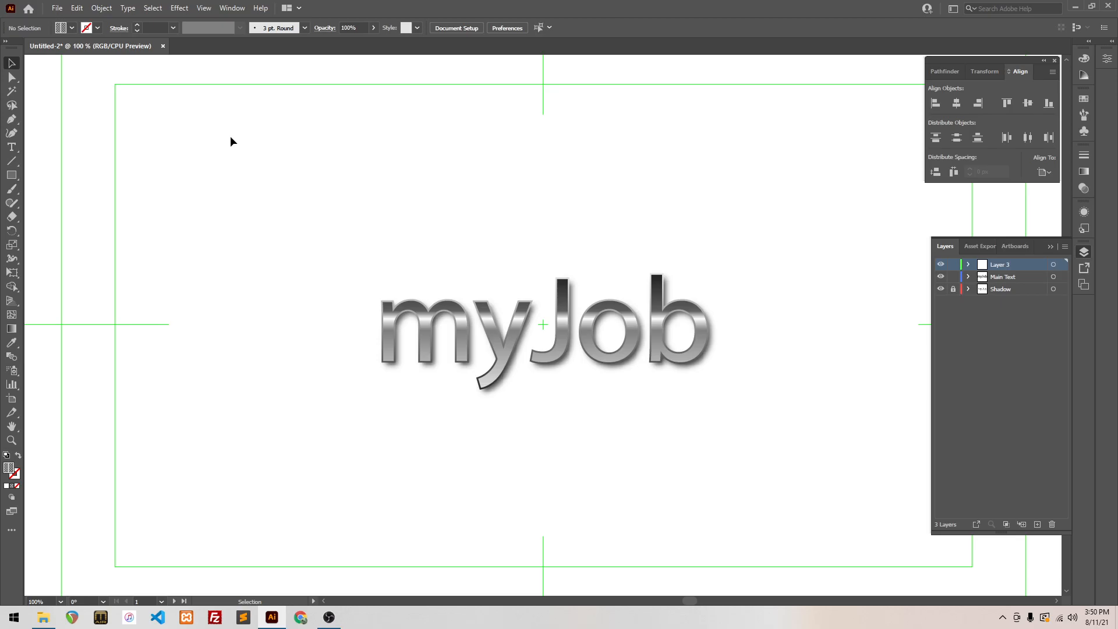